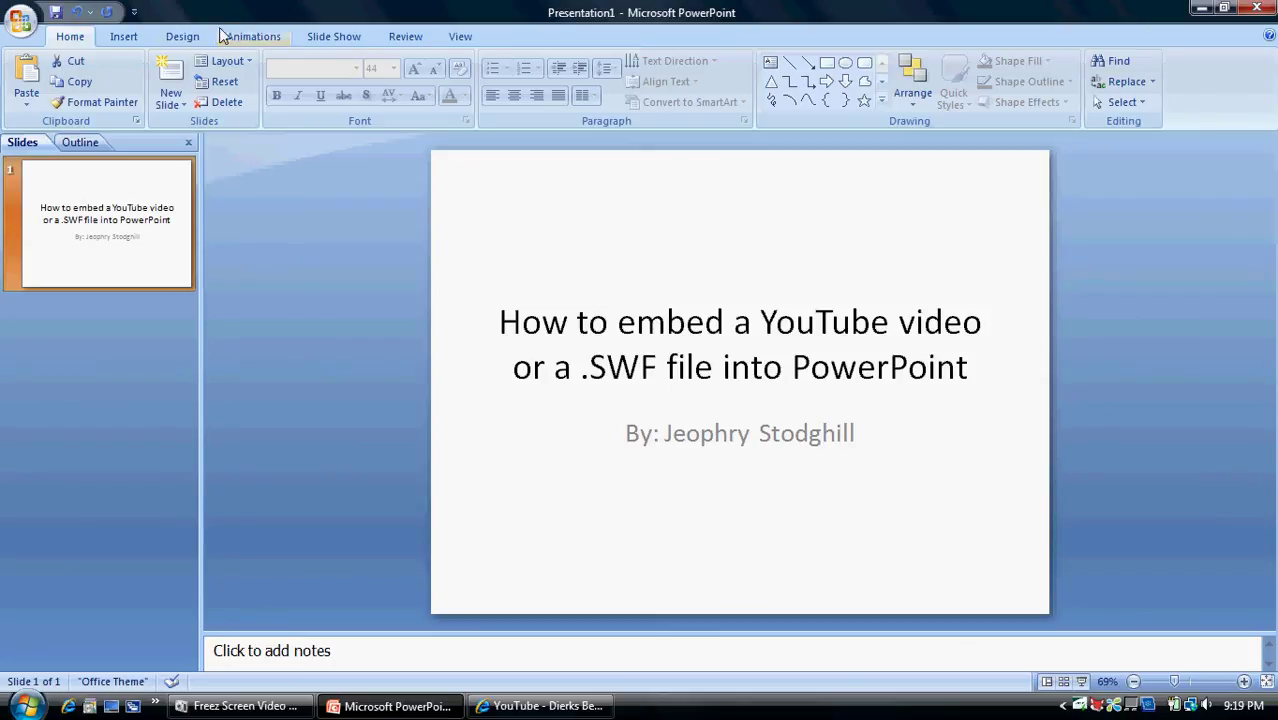
Enable showing the Developer tab in the Ribbon through the PowerPoint options.
{"action": "left_click", "coordinate": [22, 24]}
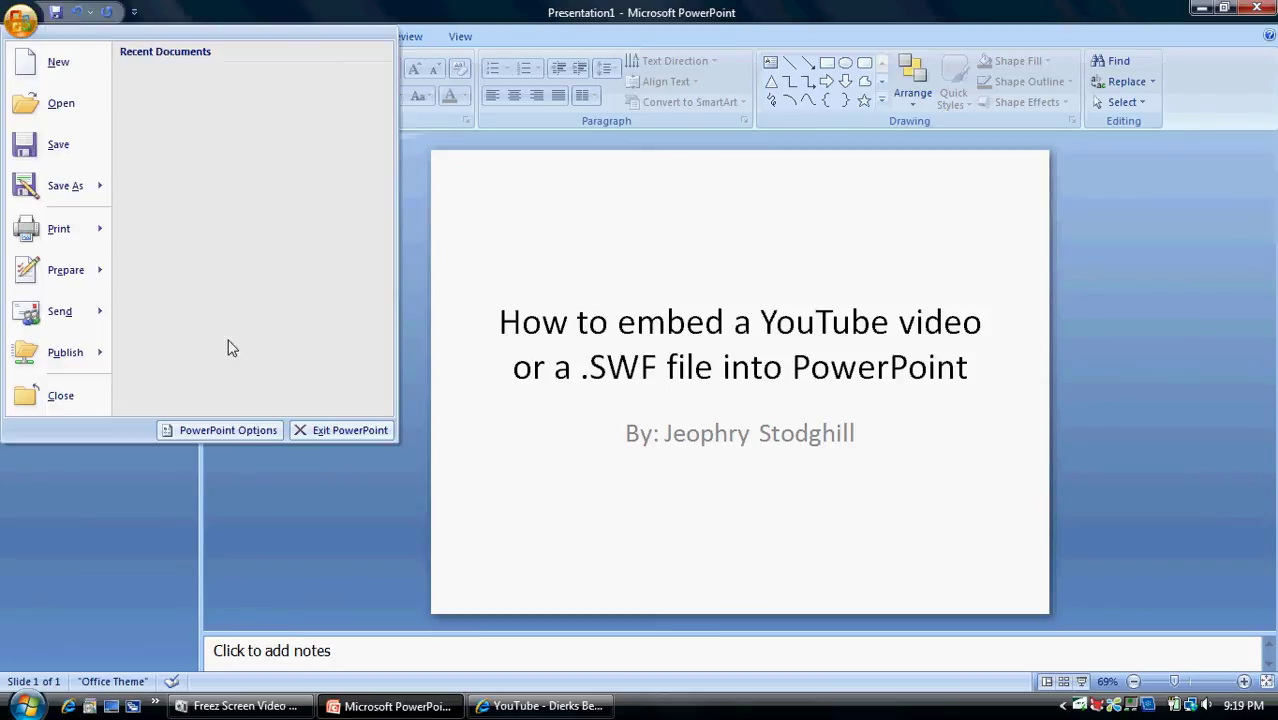
{"action": "left_click", "coordinate": [245, 428]}
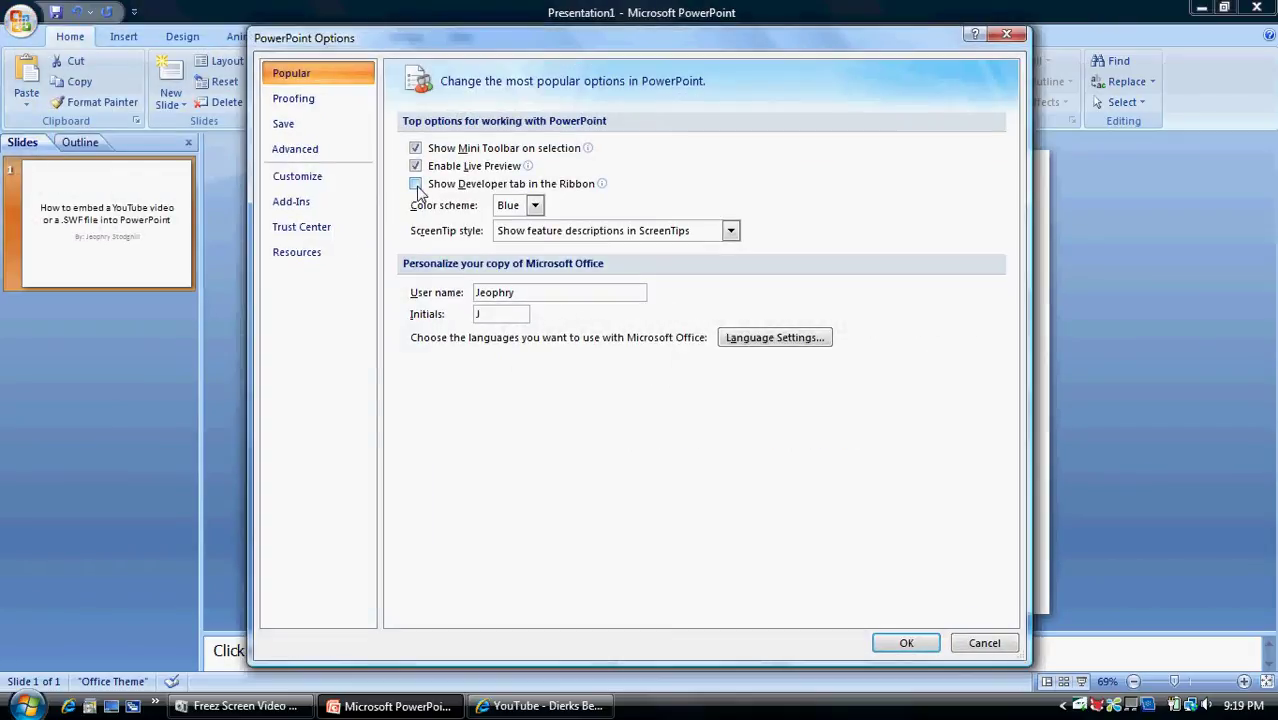
{"action": "left_click", "coordinate": [416, 186]}
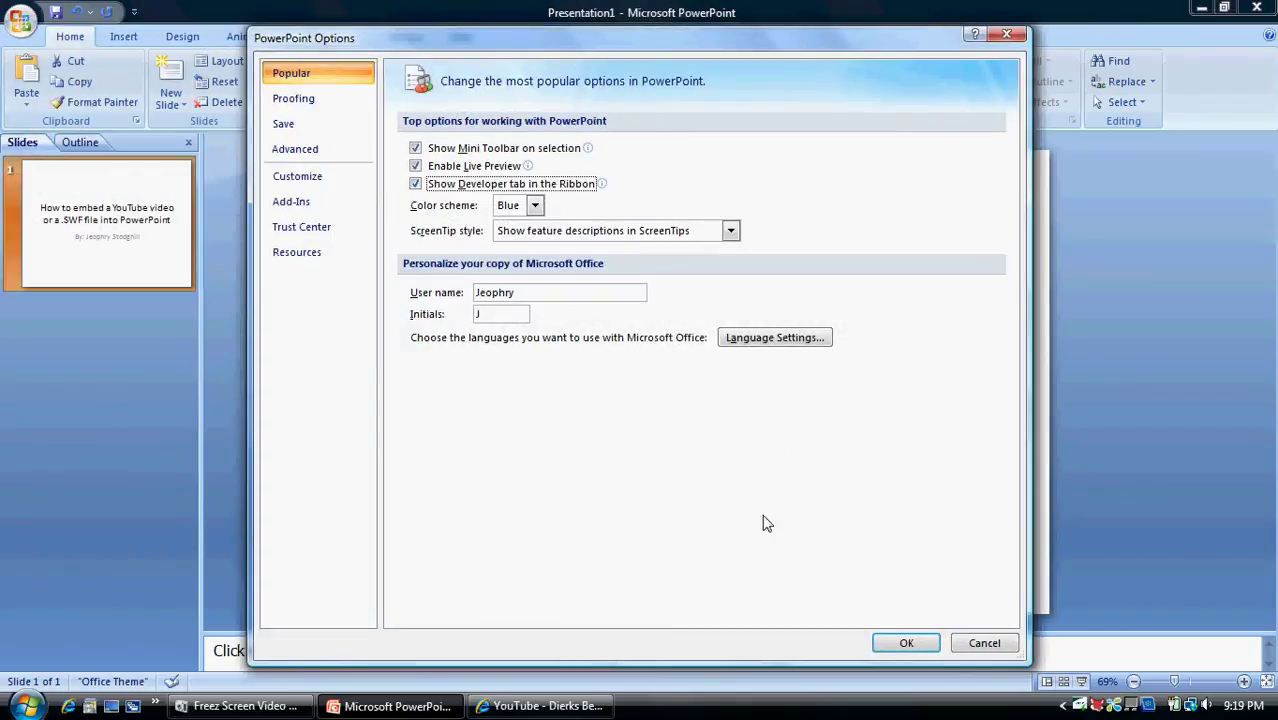
{"action": "left_click", "coordinate": [900, 644]}
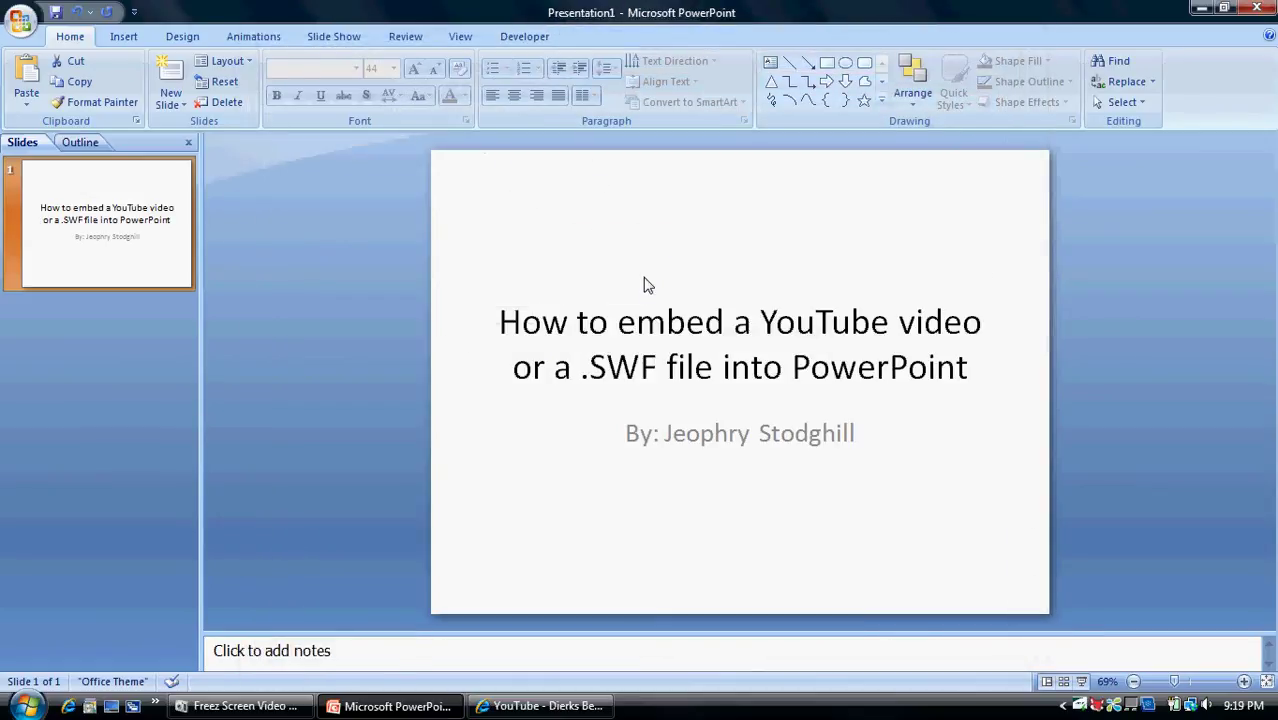
Add a second slide after the title slide and give it the Blank layout.
{"action": "left_click", "coordinate": [168, 75]}
{"action": "left_click", "coordinate": [220, 62]}
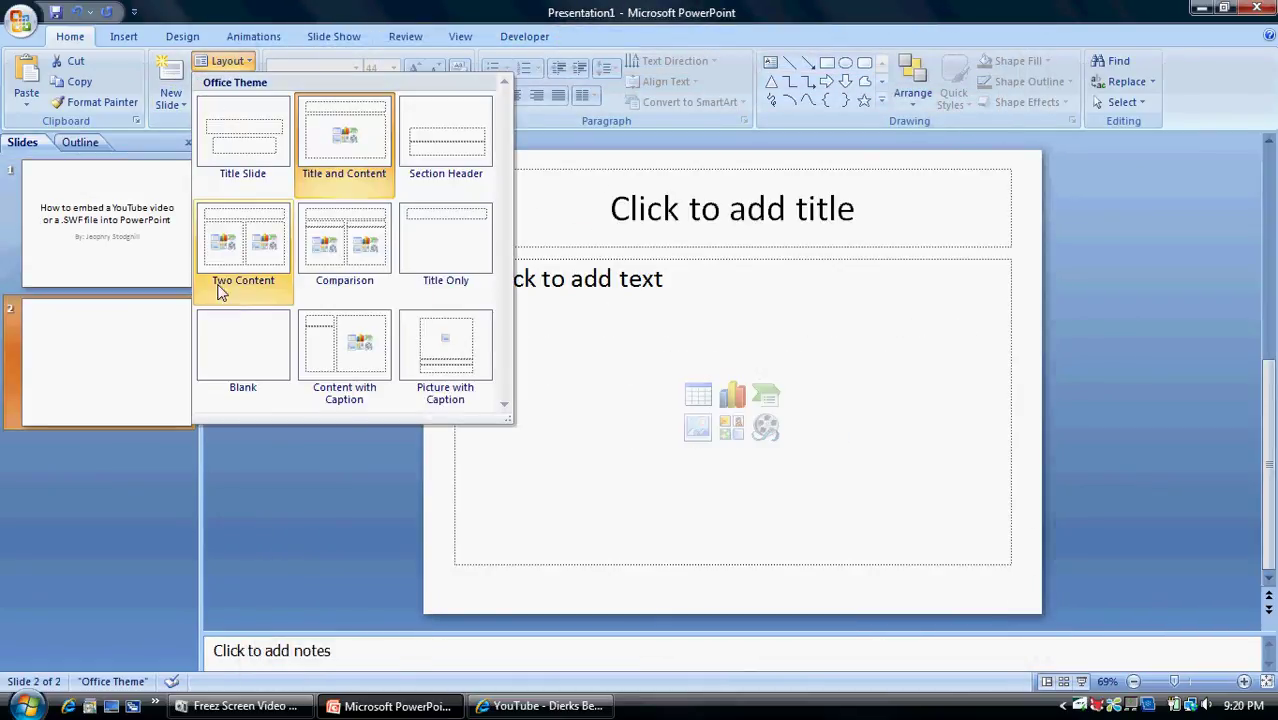
{"action": "left_click", "coordinate": [239, 332]}
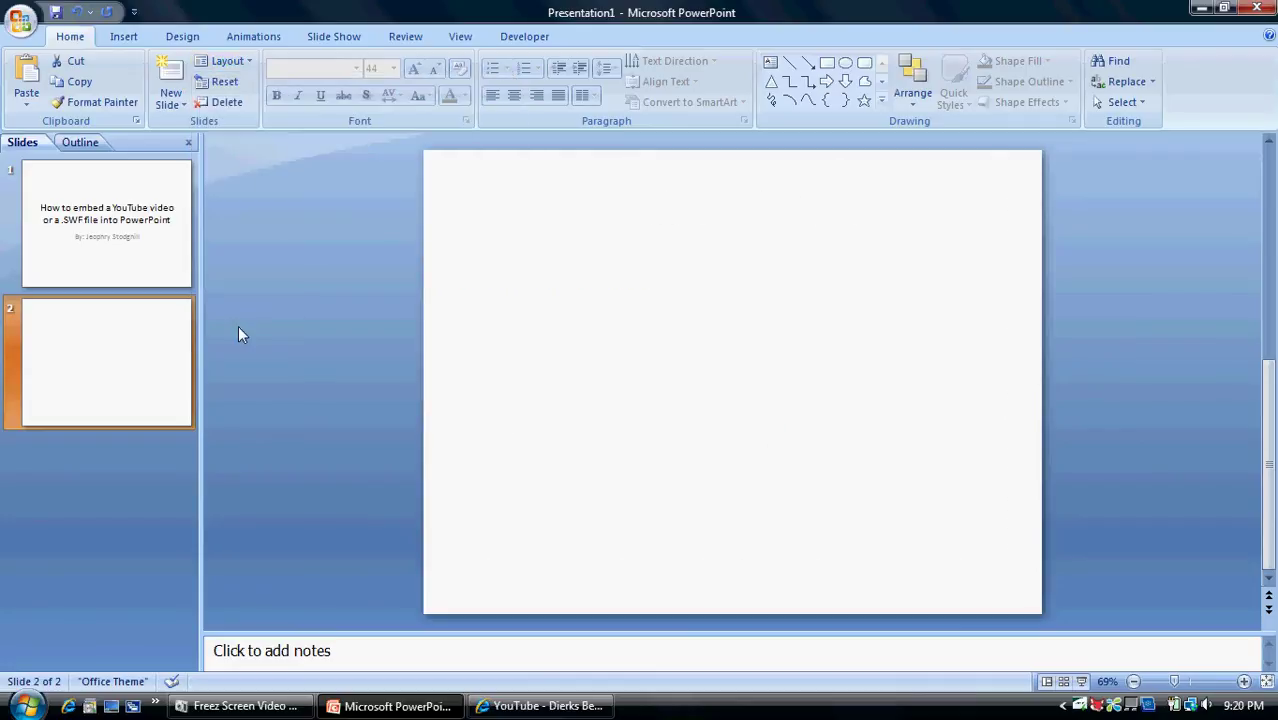
Insert a Shockwave Flash Object control on the blank second slide, sized to cover the whole slide.
{"action": "left_click", "coordinate": [514, 44]}
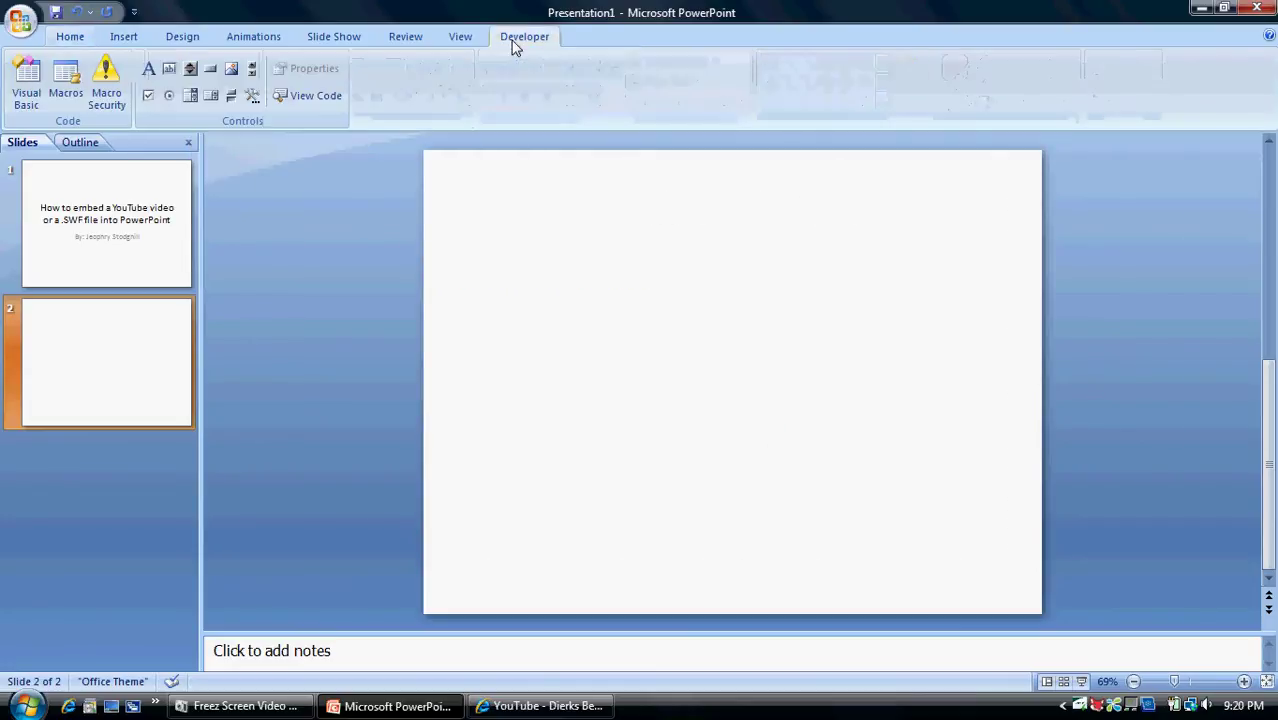
{"action": "left_click", "coordinate": [252, 95]}
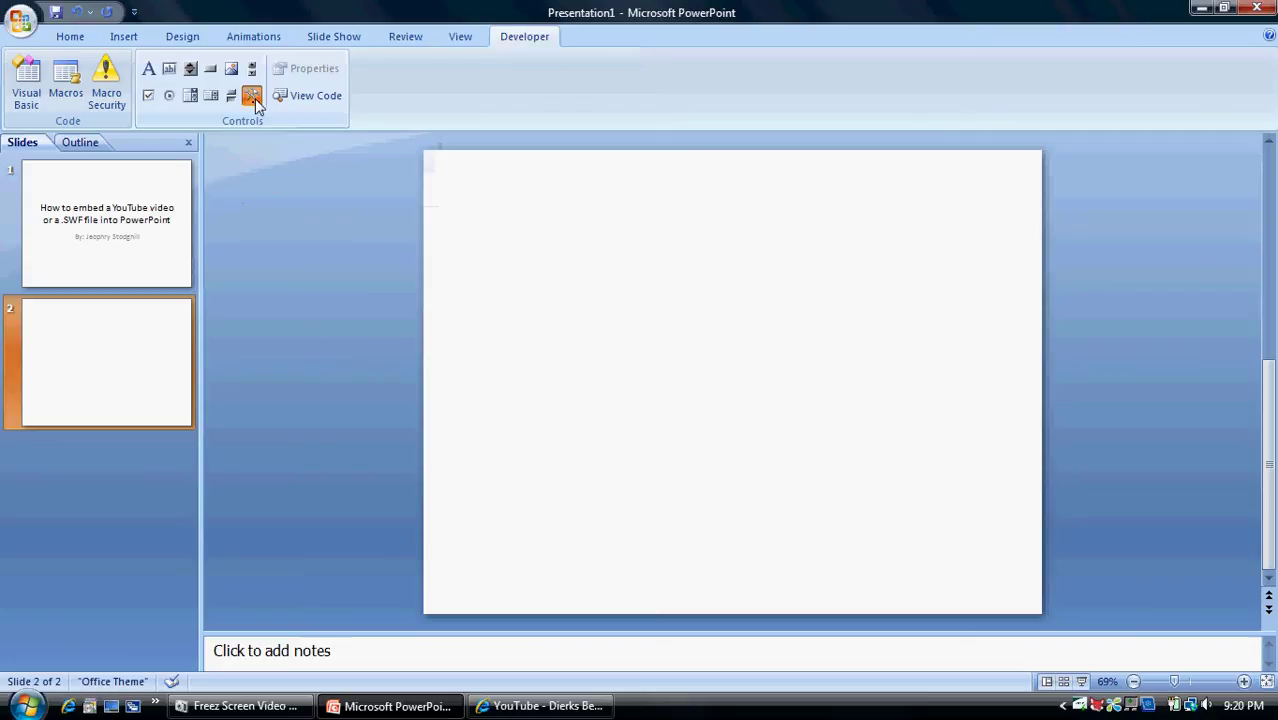
{"action": "key", "text": "s"}
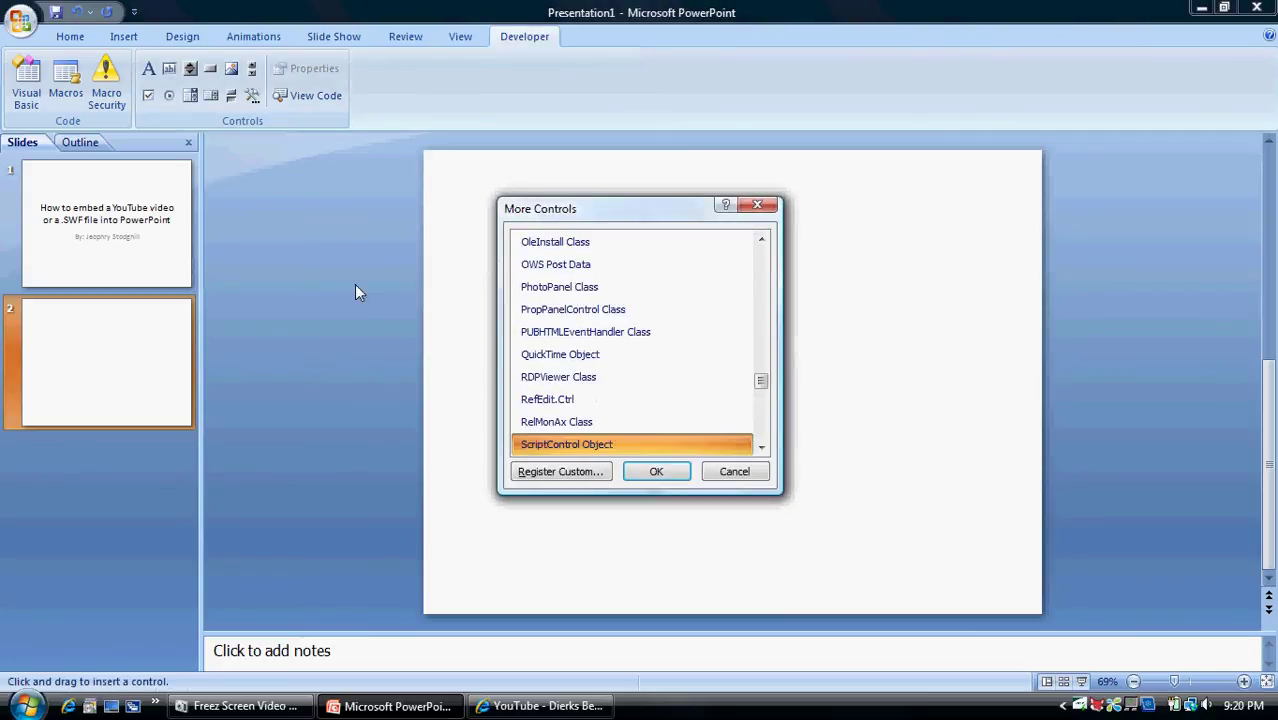
{"action": "key", "text": "Down"}
{"action": "key", "text": "Down"}
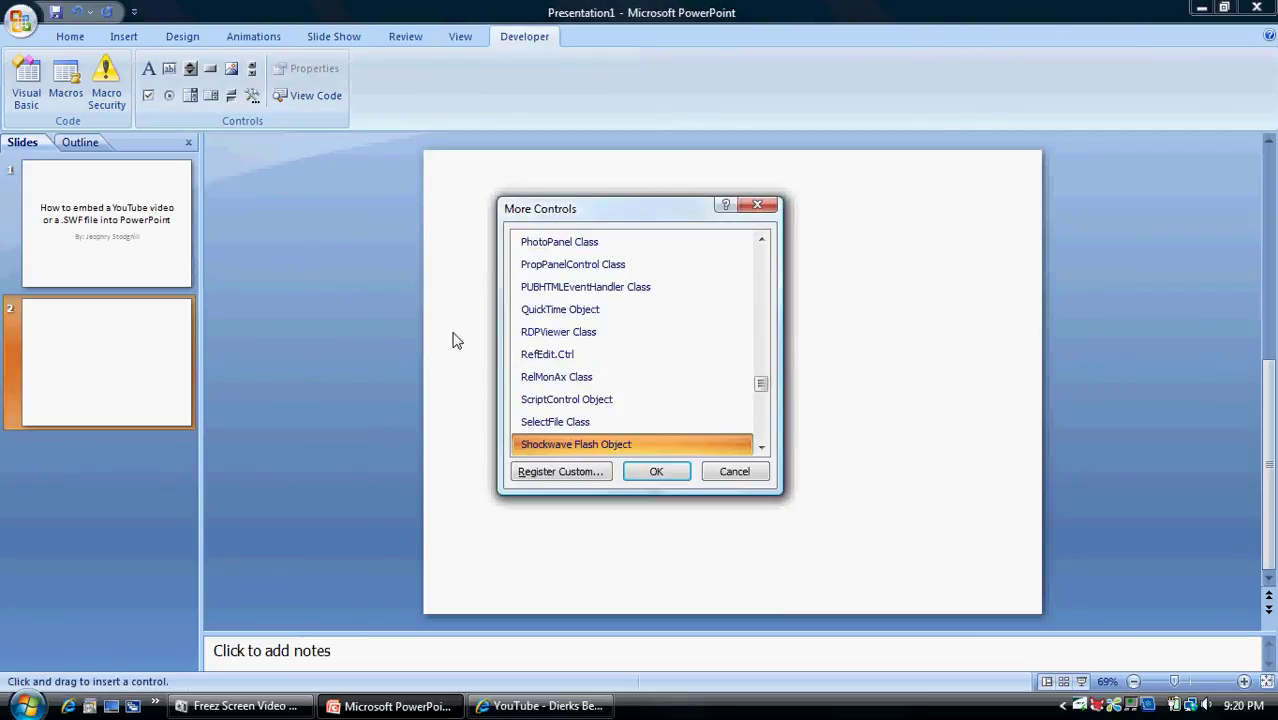
{"action": "double_click", "coordinate": [616, 445]}
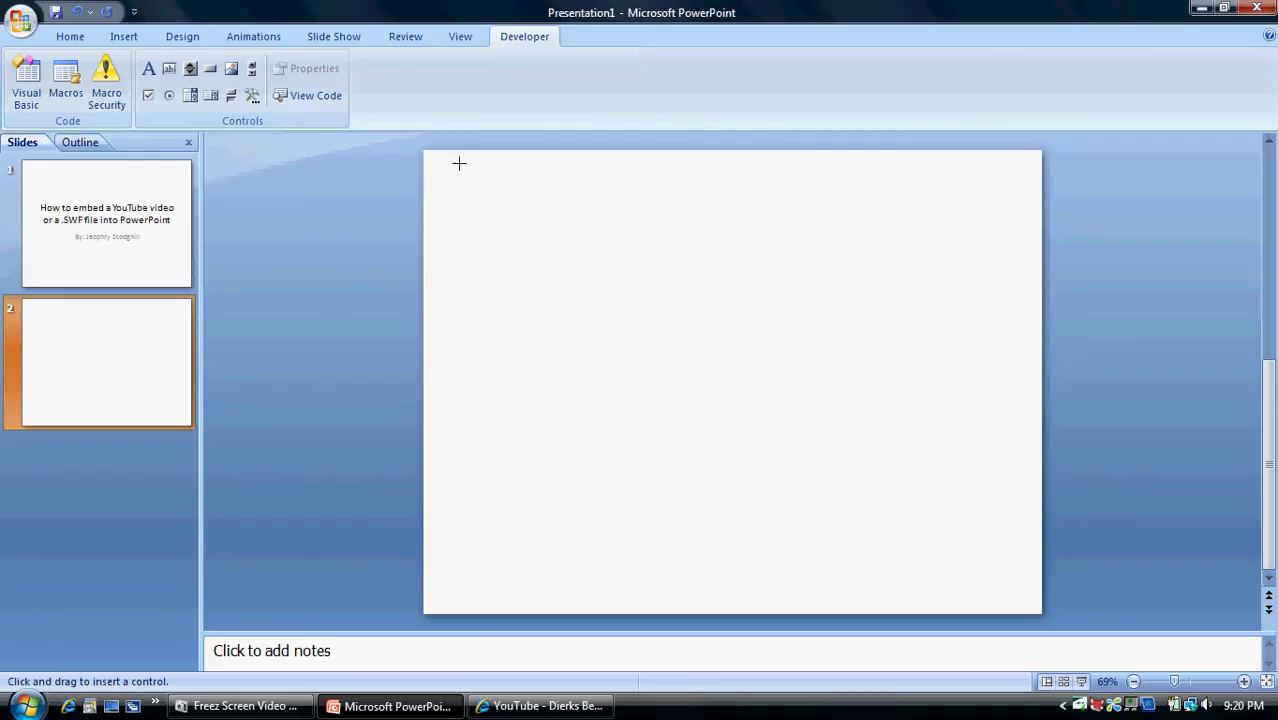
{"action": "left_click_drag", "start_coordinate": [424, 152], "coordinate": [1040, 606]}
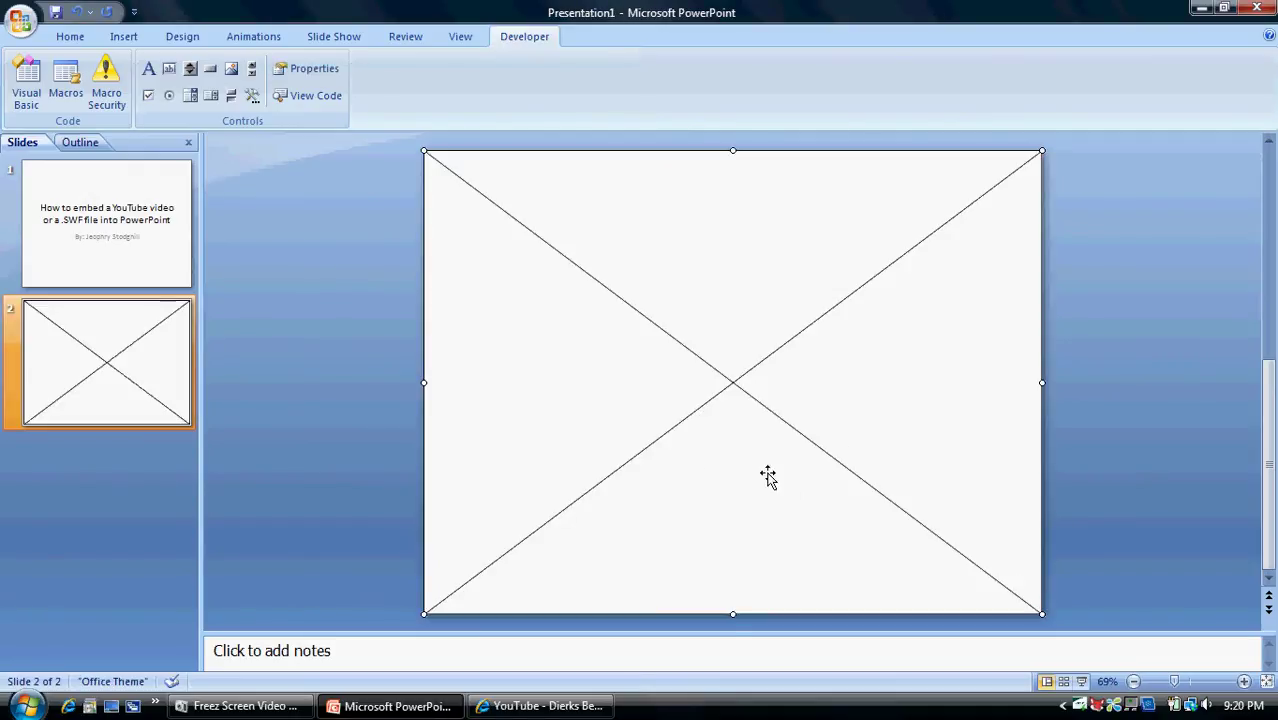
Set the EmbedMovie property of the Flash object on slide 2 to True.
{"action": "right_click", "coordinate": [739, 381]}
{"action": "left_click", "coordinate": [763, 478]}
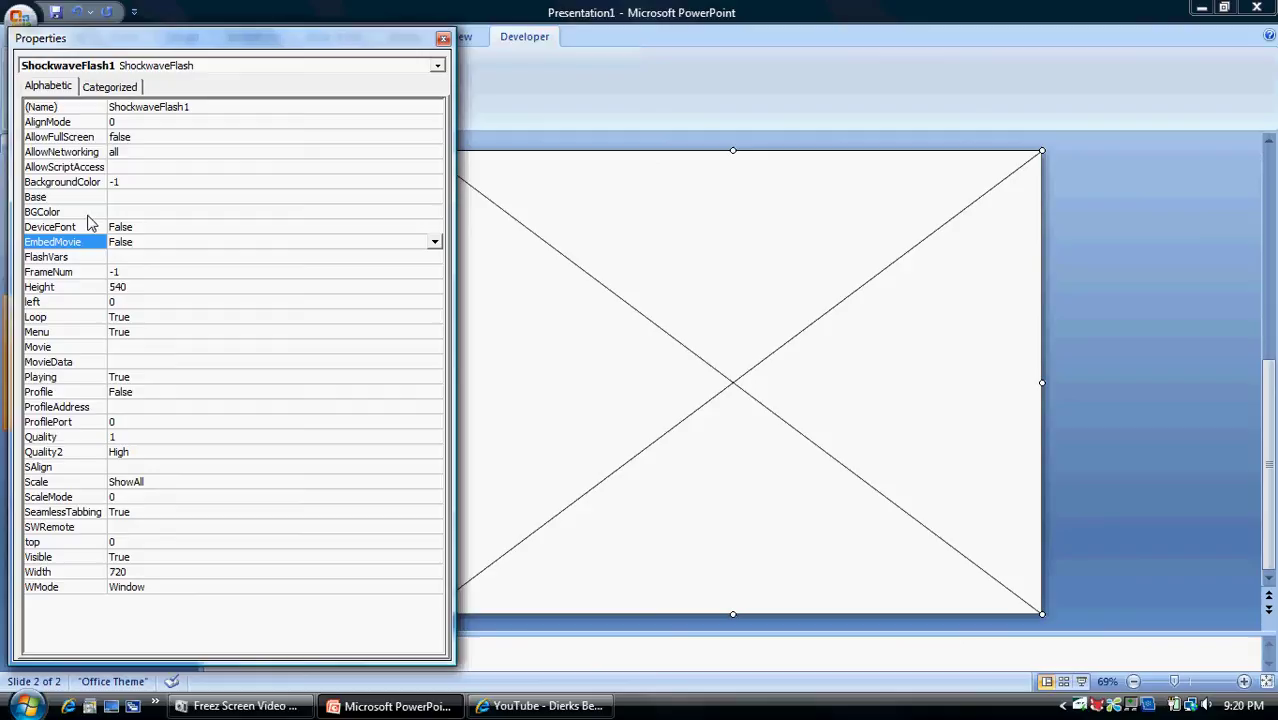
{"action": "left_click", "coordinate": [435, 243]}
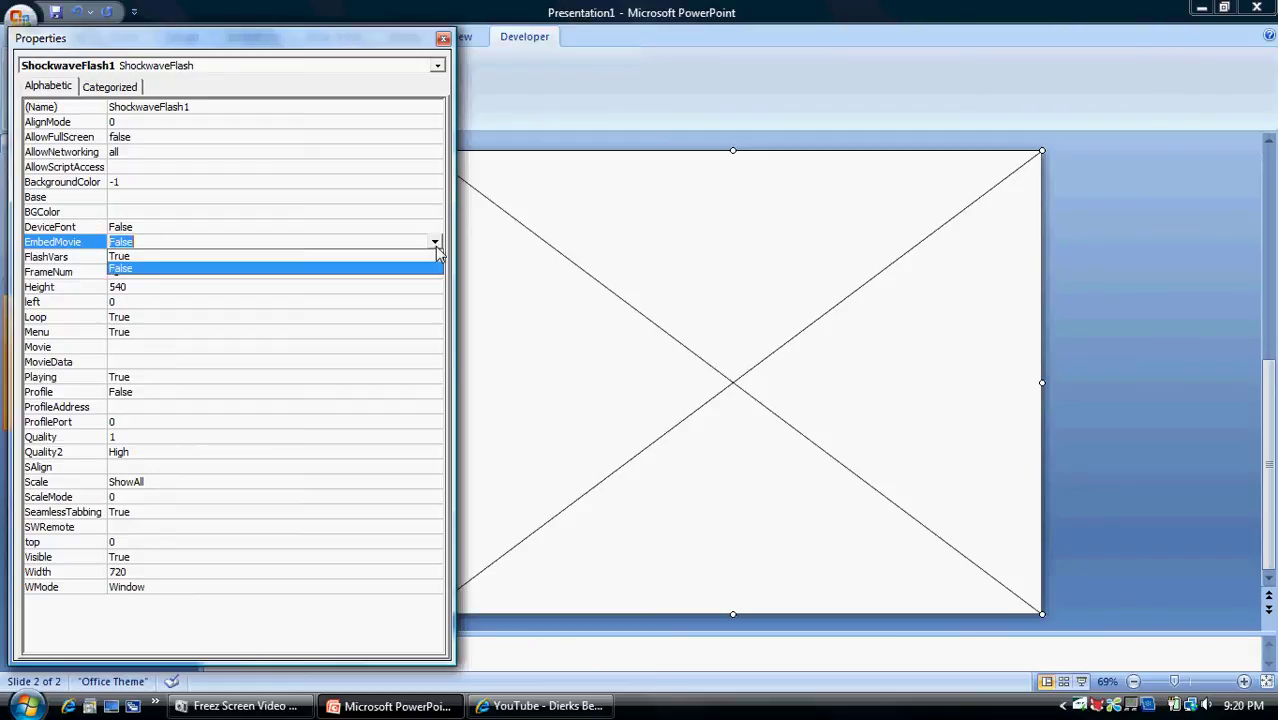
{"action": "left_click", "coordinate": [120, 257]}
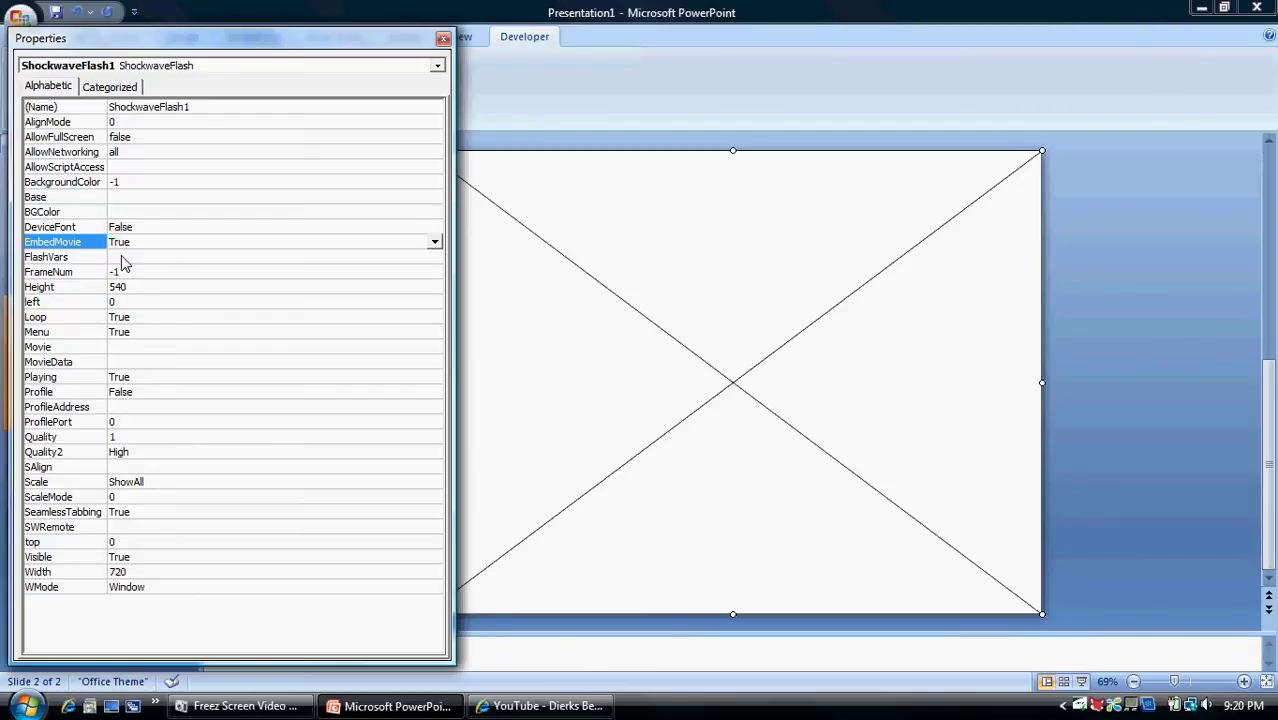
Copy the page address of the Dierks Bentley Sideways video from Internet Explorer and paste it as the Flash object's Movie value in PowerPoint.
{"action": "left_click", "coordinate": [114, 347]}
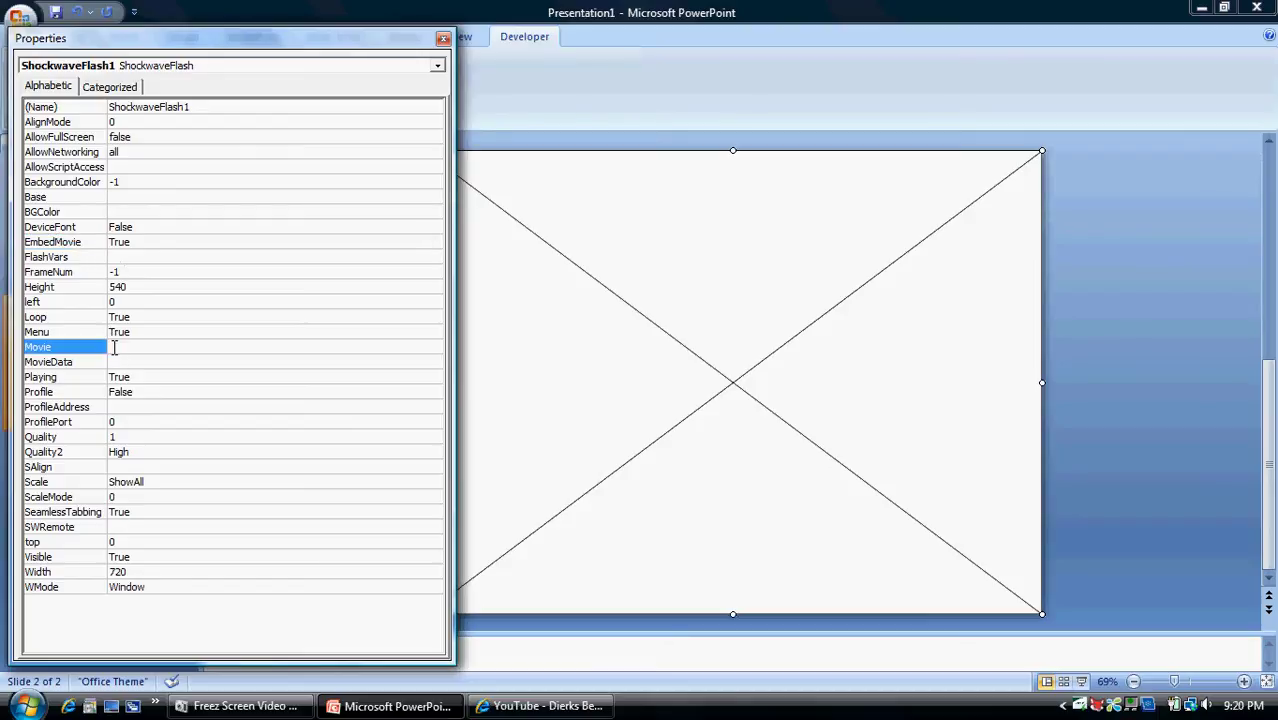
{"action": "left_click", "coordinate": [545, 706]}
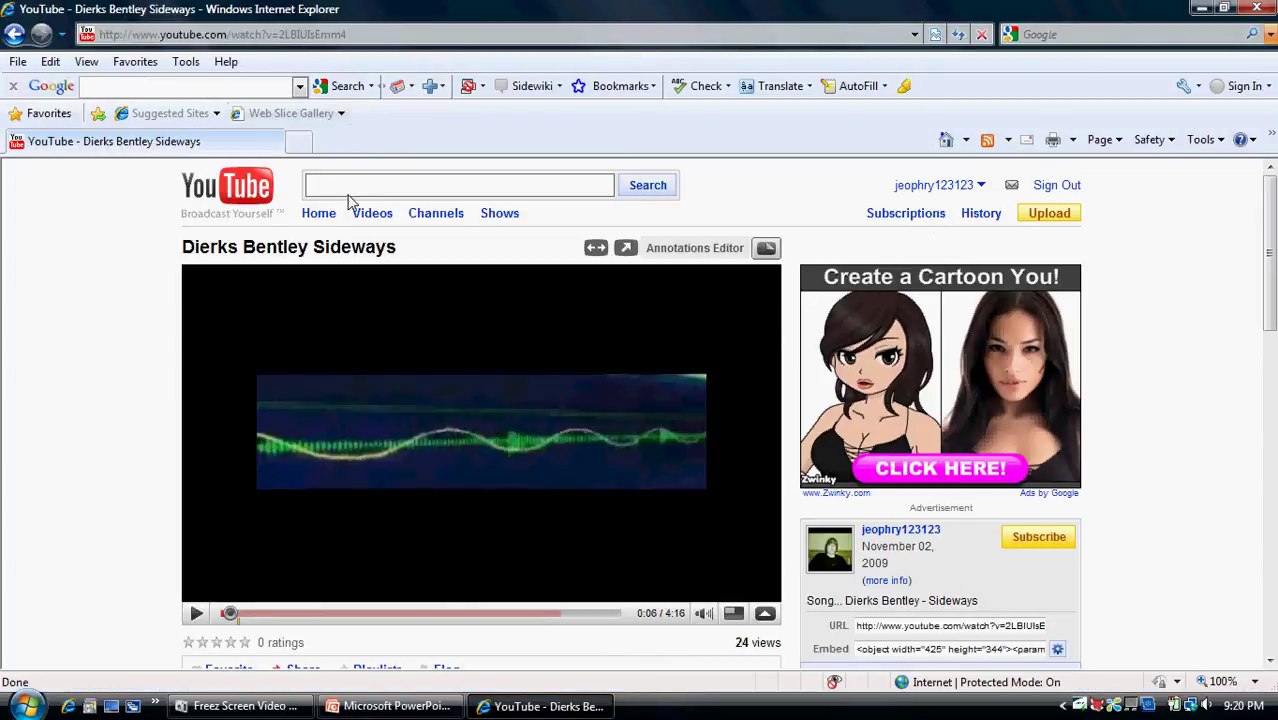
{"action": "left_click", "coordinate": [256, 32]}
{"action": "key", "text": "ctrl+c"}
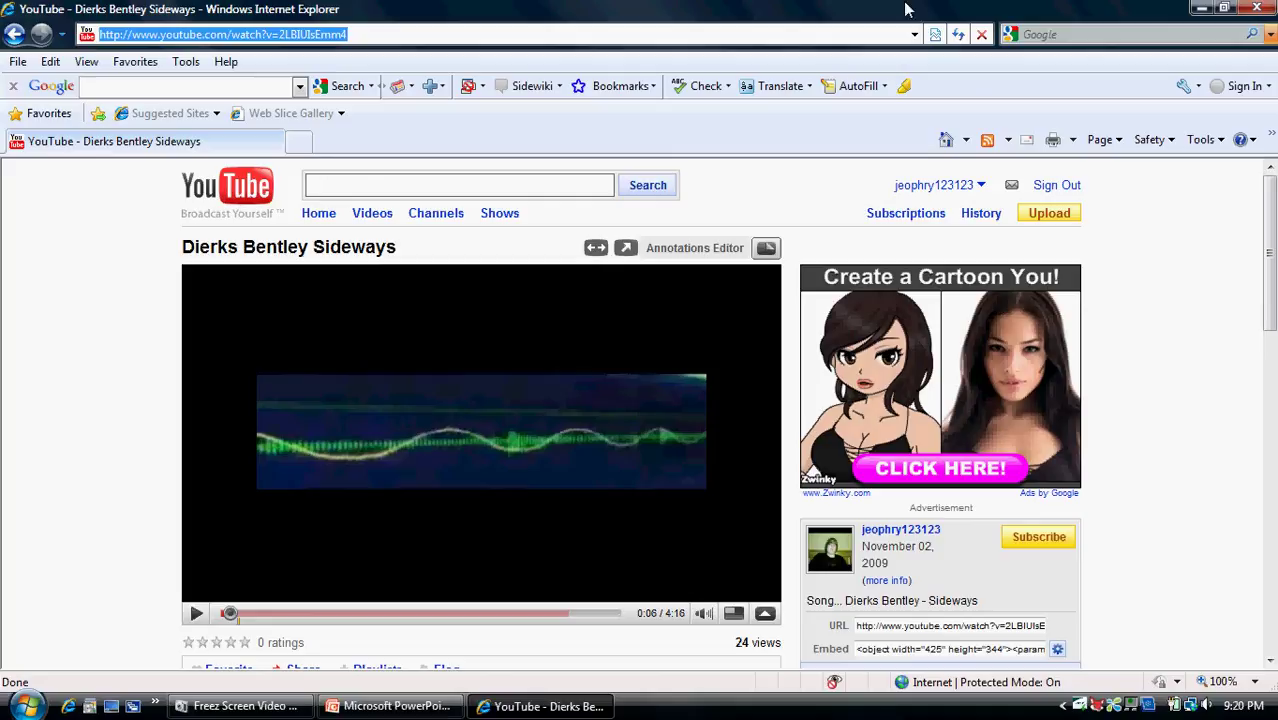
{"action": "left_click", "coordinate": [1199, 8]}
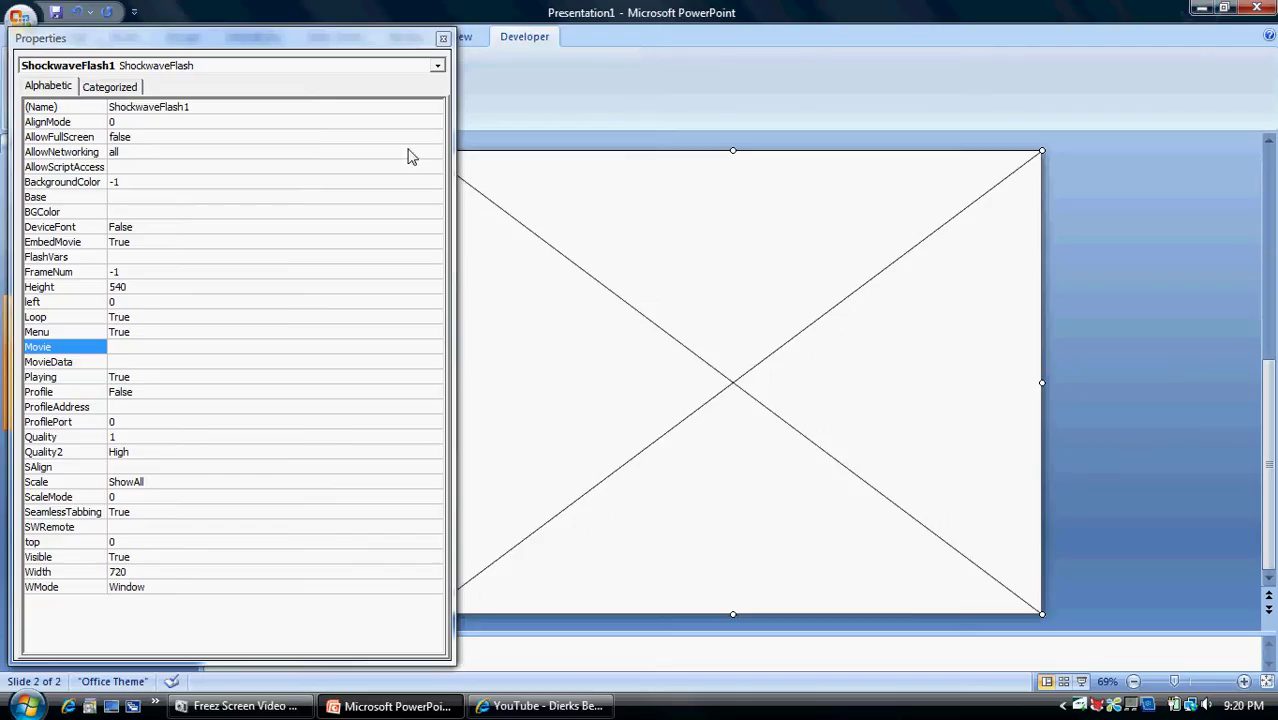
{"action": "left_click", "coordinate": [125, 346]}
{"action": "key", "text": "ctrl+v"}
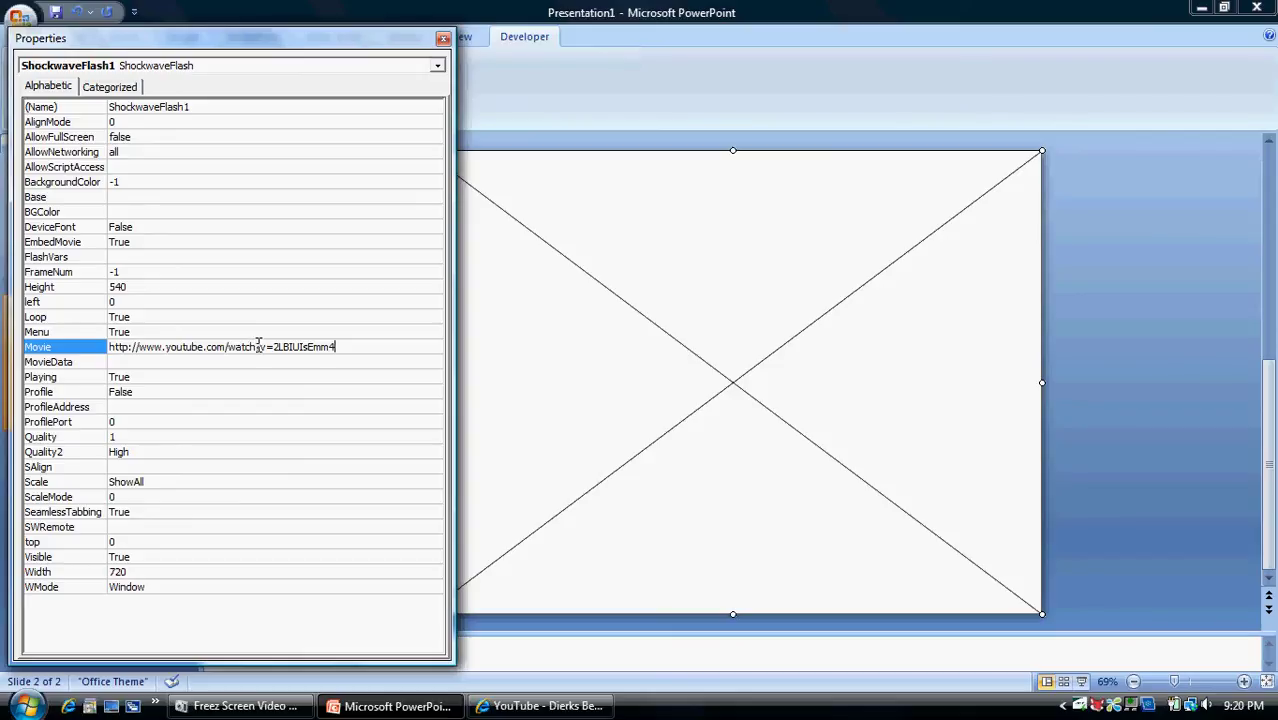
Edit the Movie address by removing "watch?" and replacing the "=" after "v" with "/", then close the properties.
{"action": "left_click_drag", "start_coordinate": [258, 346], "coordinate": [233, 349]}
{"action": "key", "text": "BackSpace"}
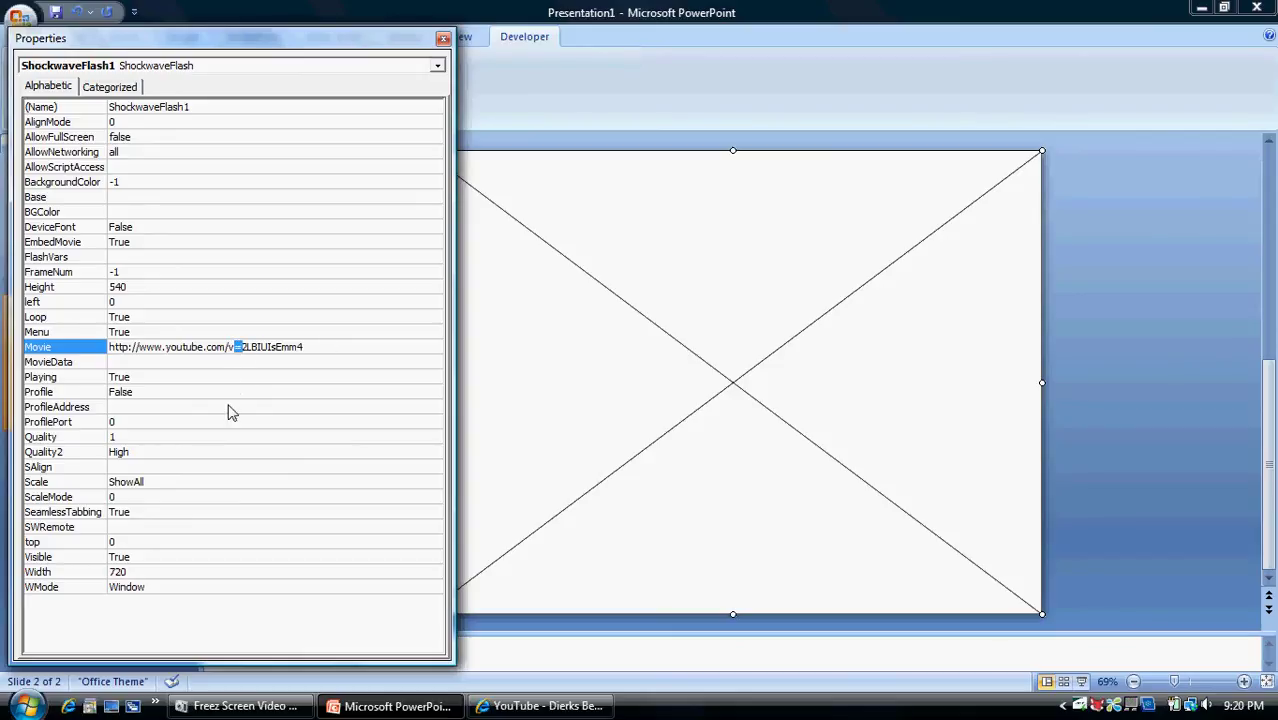
{"action": "key", "text": "BackSpace"}
{"action": "type", "text": "/"}
{"action": "left_click", "coordinate": [443, 40]}
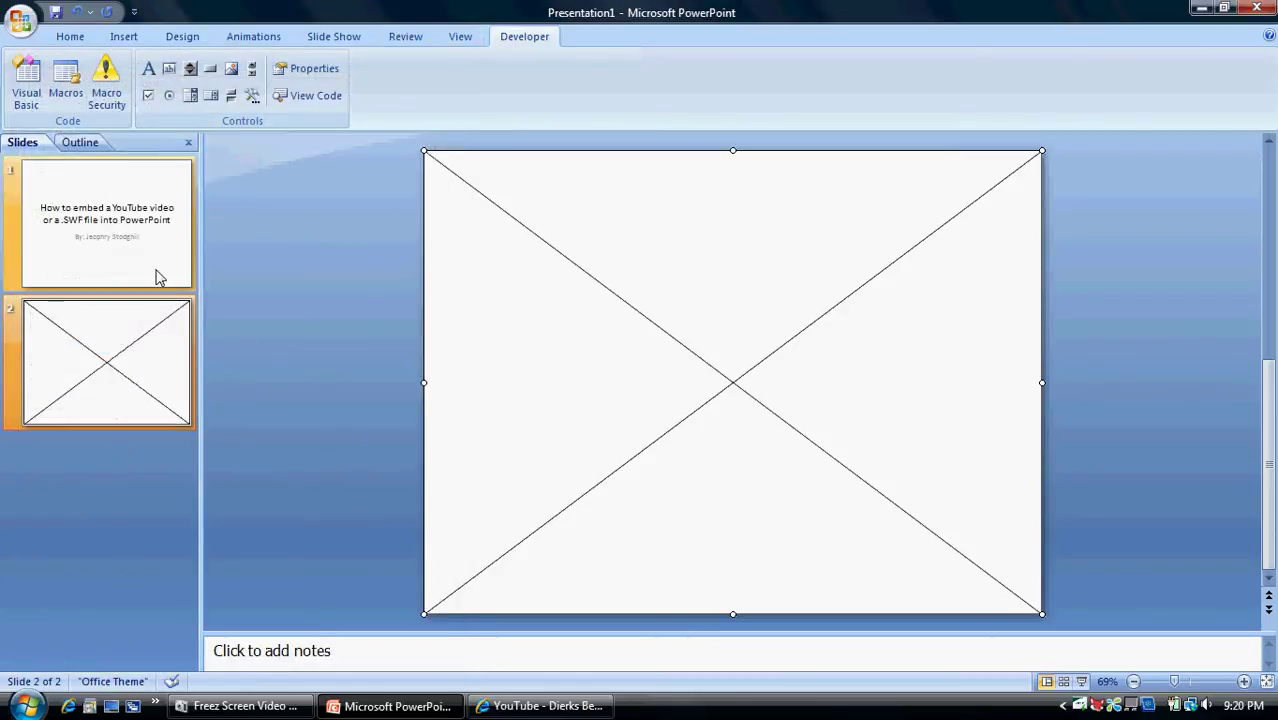
Switch to the title slide and back to slide 2 to check the embedded video.
{"action": "left_click", "coordinate": [142, 241]}
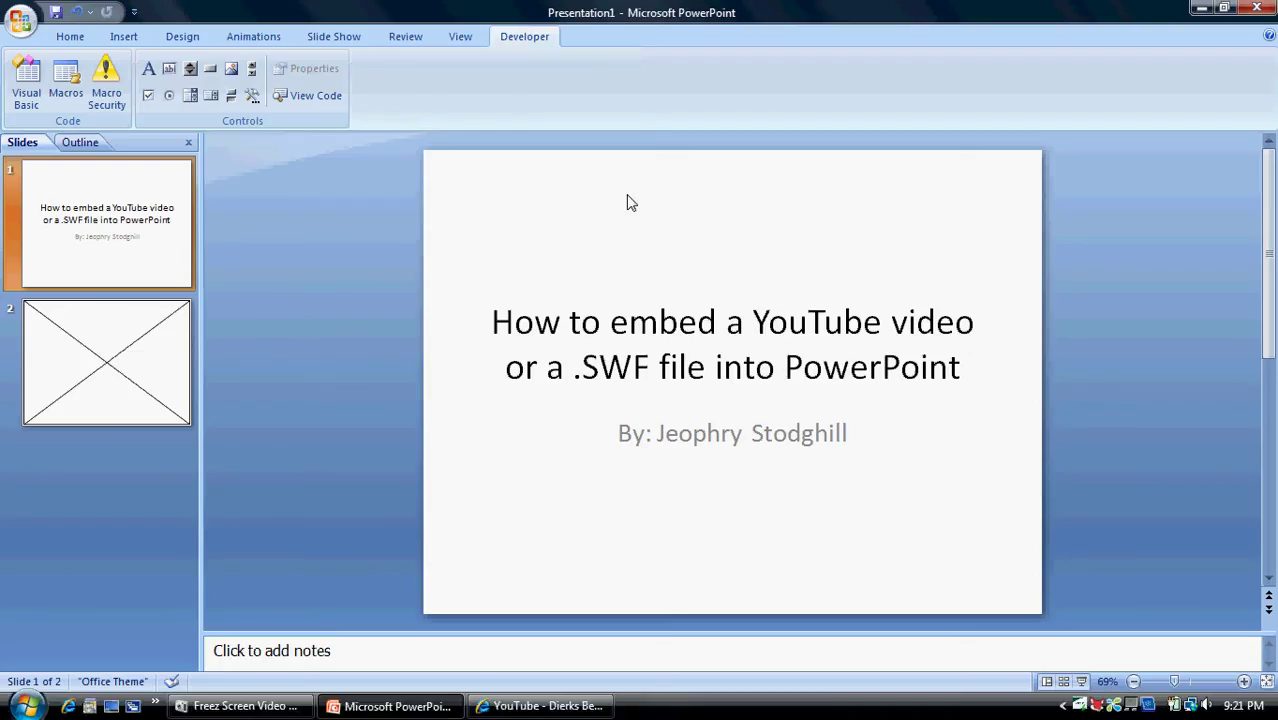
{"action": "right_click", "coordinate": [150, 347]}
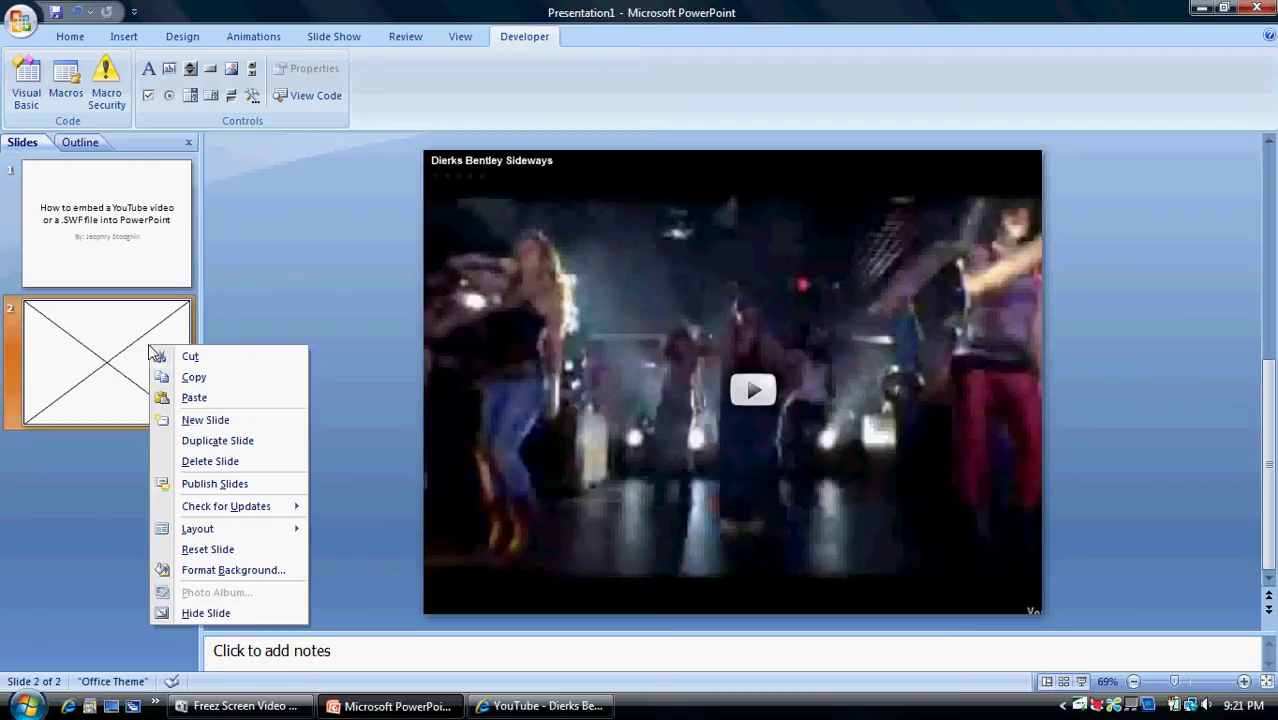
{"action": "left_click", "coordinate": [102, 482]}
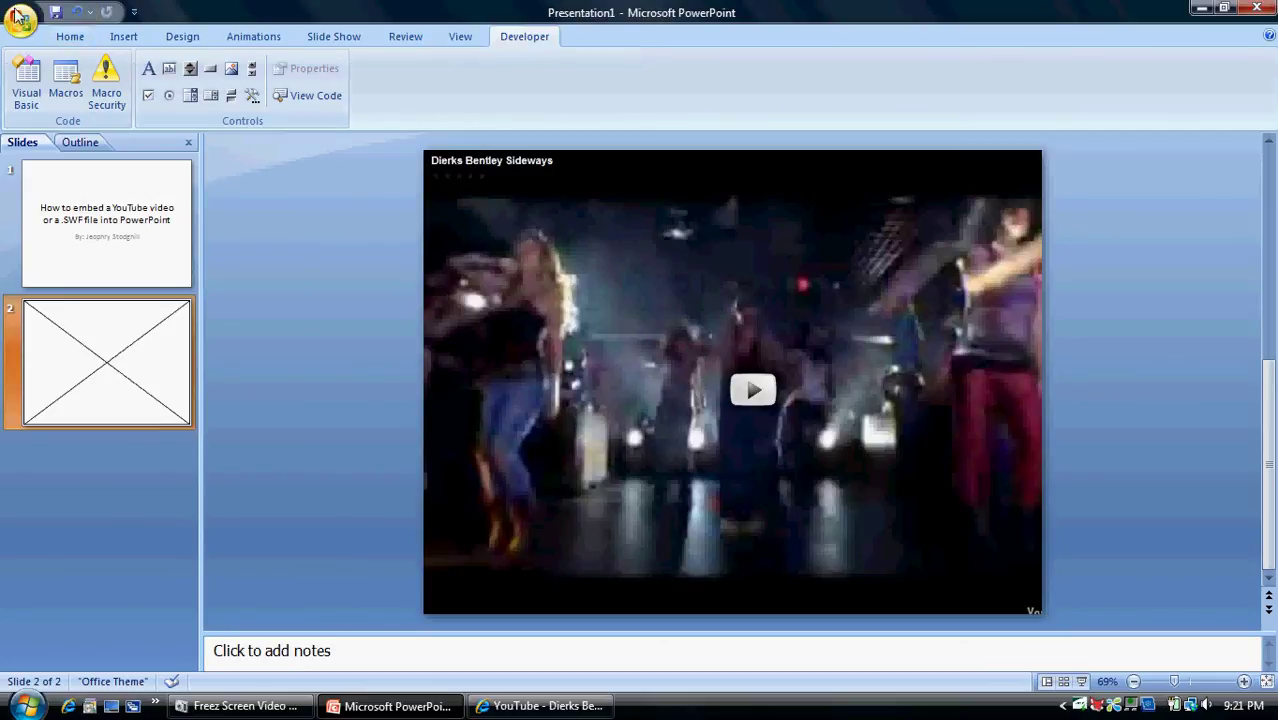
Add a third blank slide and insert a Shockwave Flash Object control covering the whole slide.
{"action": "left_click", "coordinate": [70, 36]}
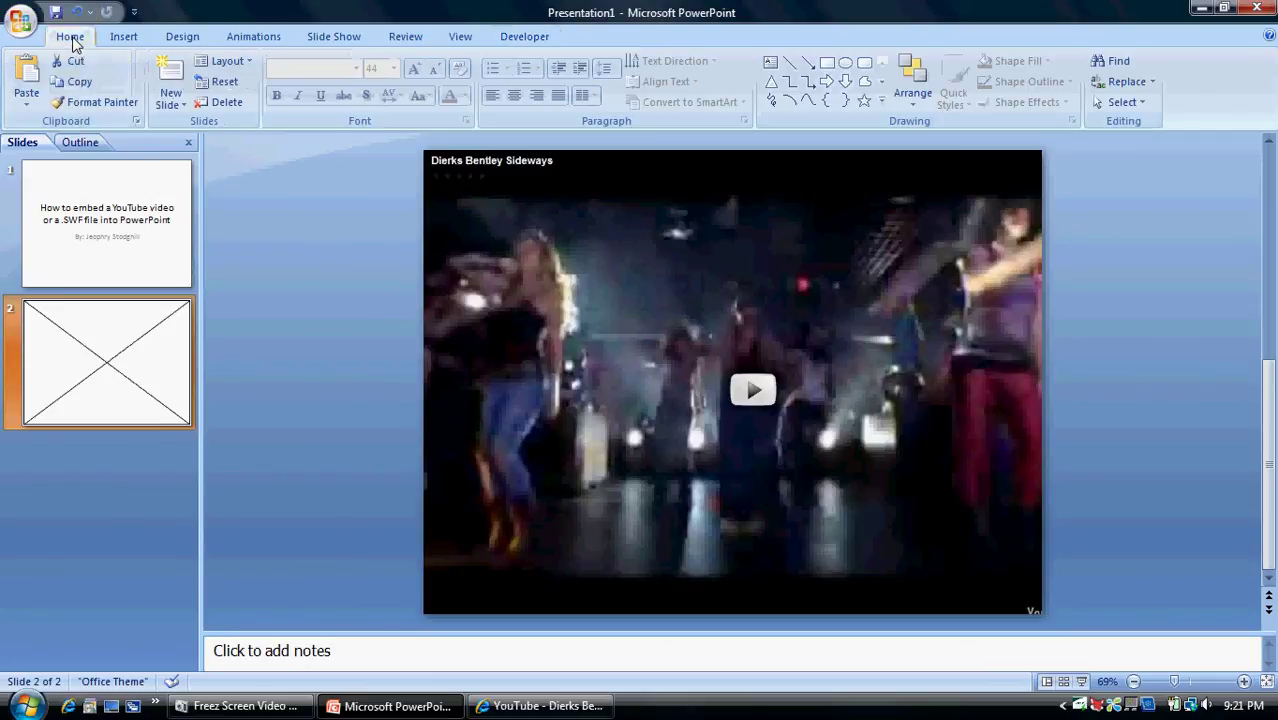
{"action": "left_click", "coordinate": [170, 75]}
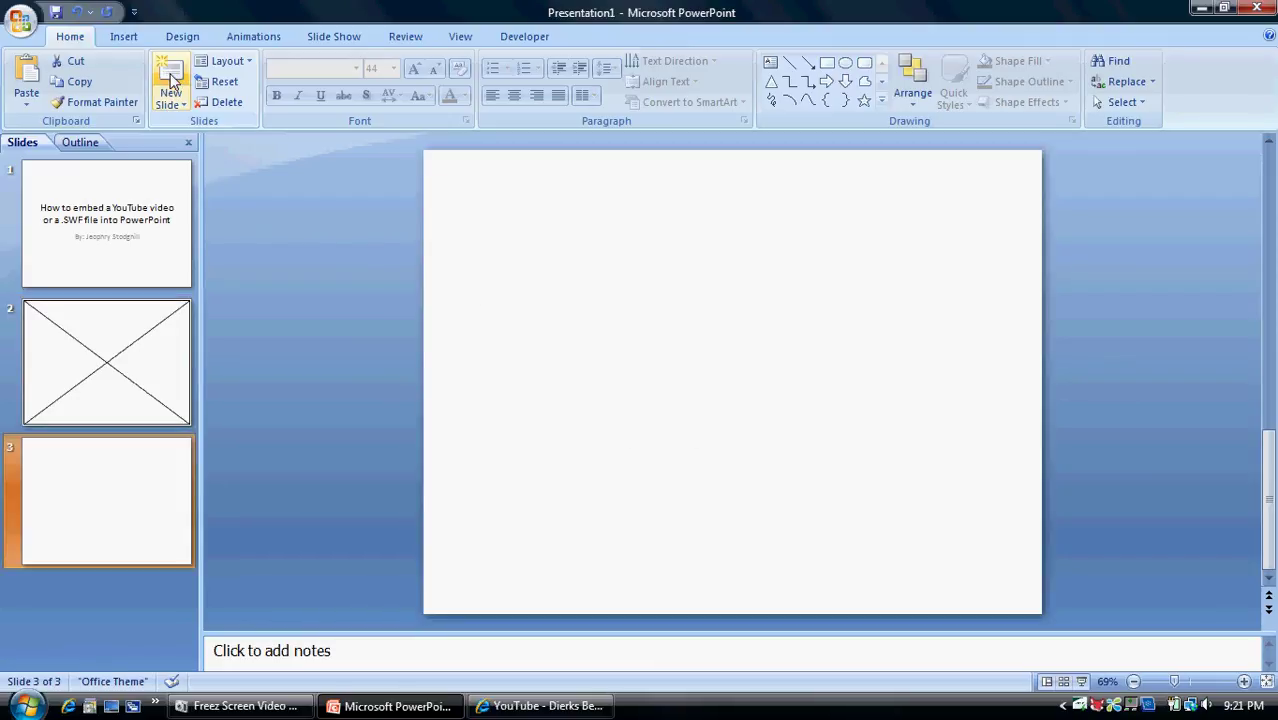
{"action": "left_click", "coordinate": [525, 36]}
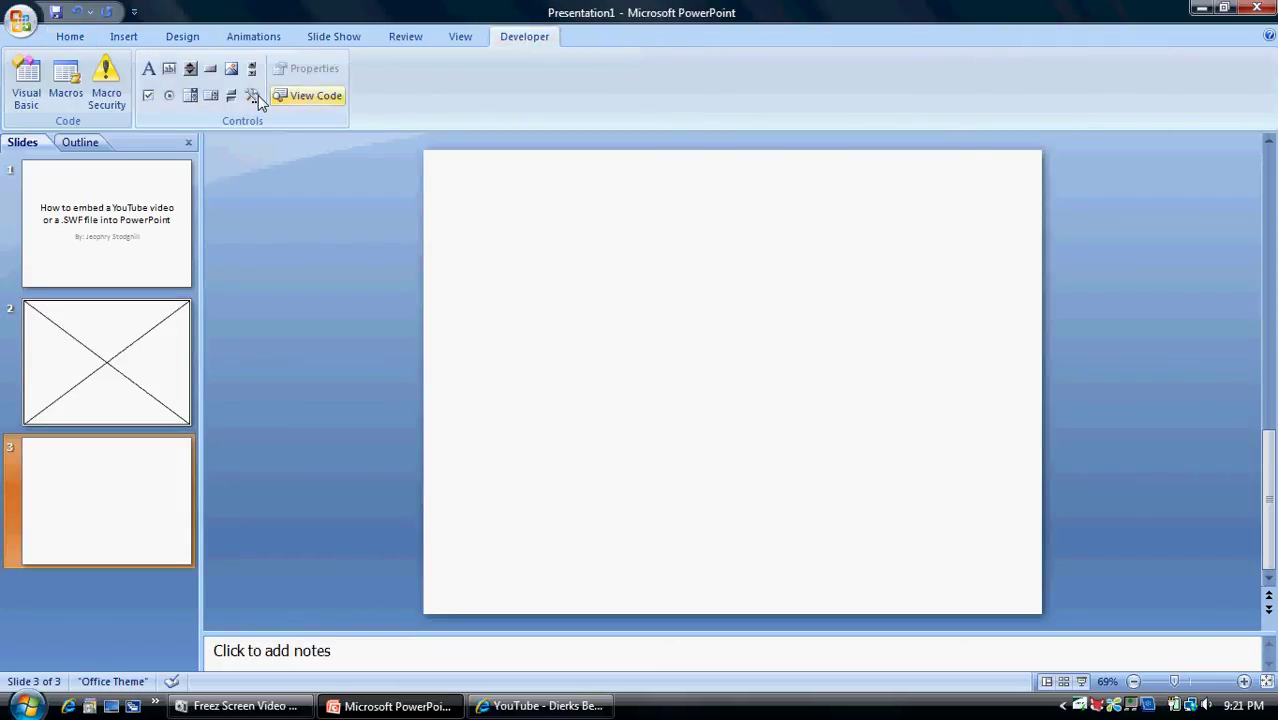
{"action": "left_click", "coordinate": [255, 94]}
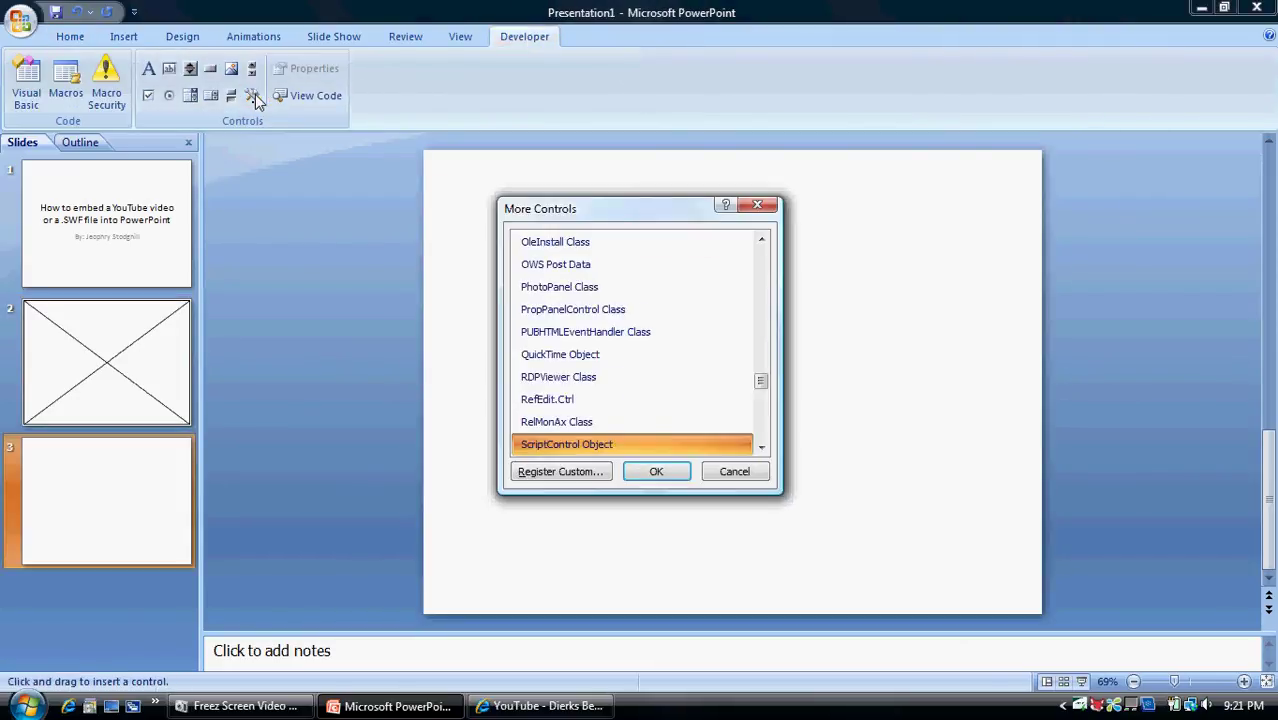
{"action": "key", "text": "Down"}
{"action": "key", "text": "Down"}
{"action": "key", "text": "Return"}
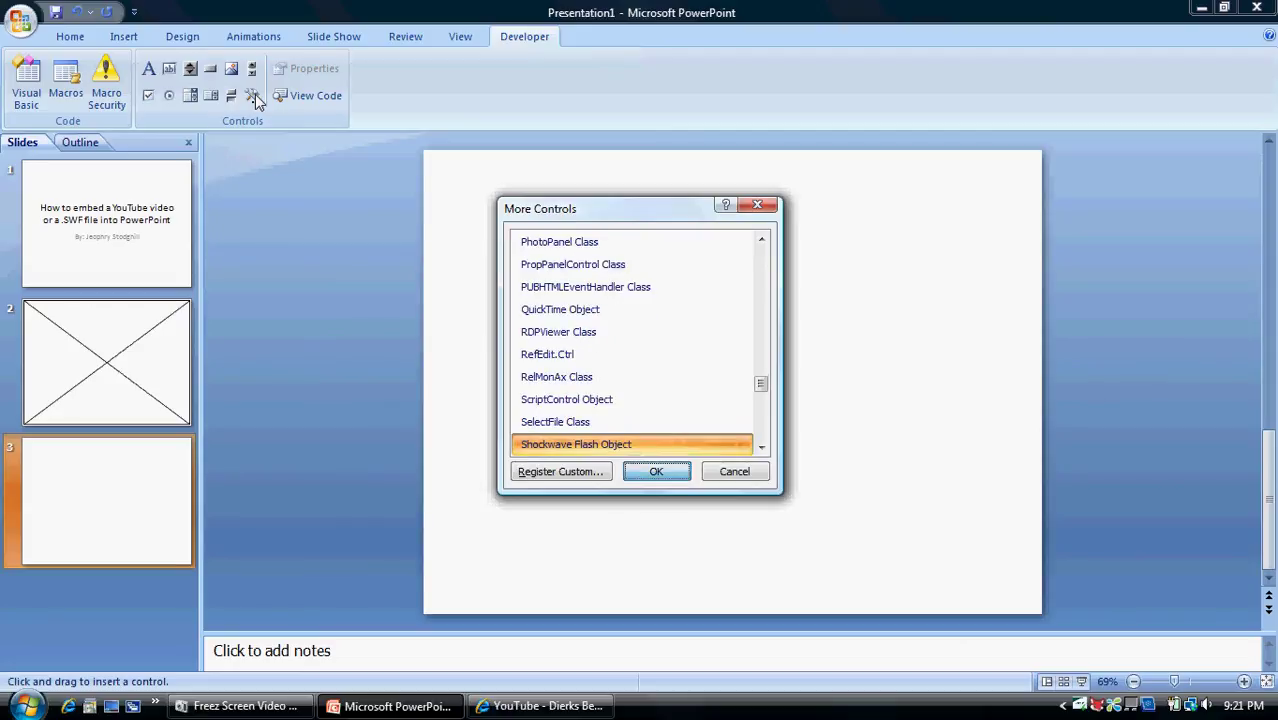
{"action": "left_click_drag", "start_coordinate": [424, 154], "coordinate": [1041, 612]}
Open the properties of the Flash object on slide 3 and set EmbedMovie to True.
{"action": "right_click", "coordinate": [733, 387]}
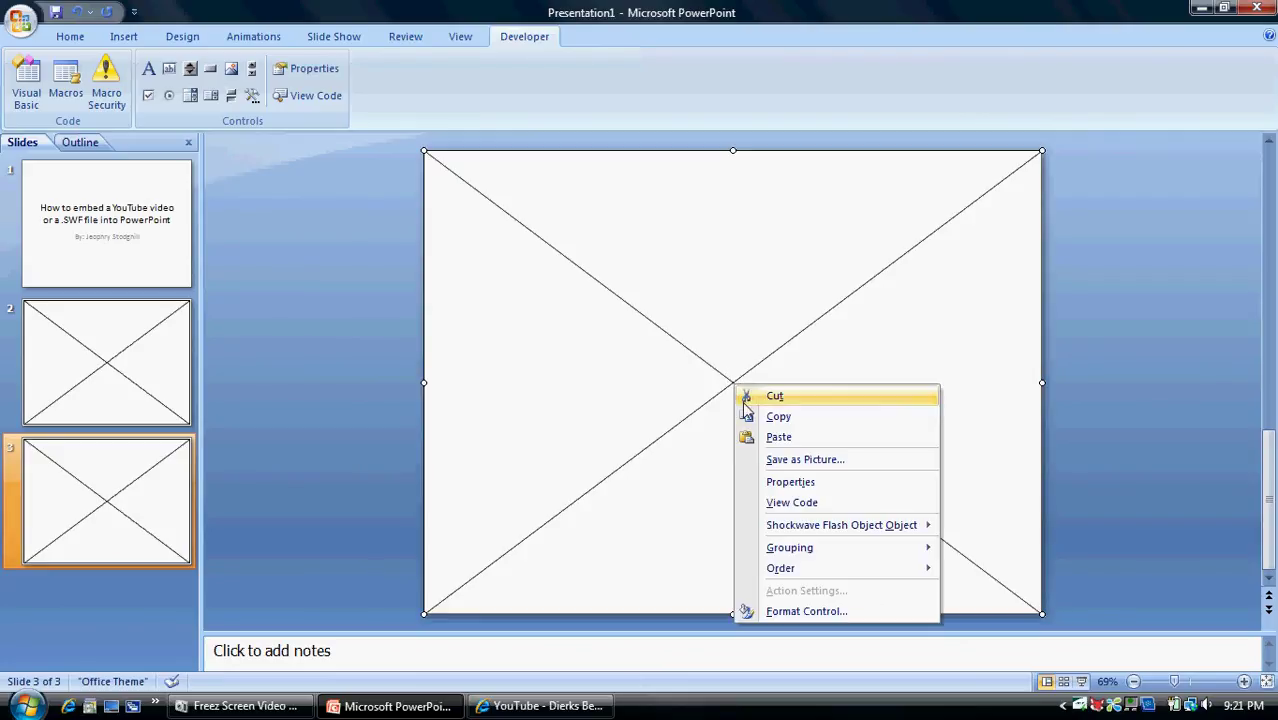
{"action": "left_click", "coordinate": [770, 484]}
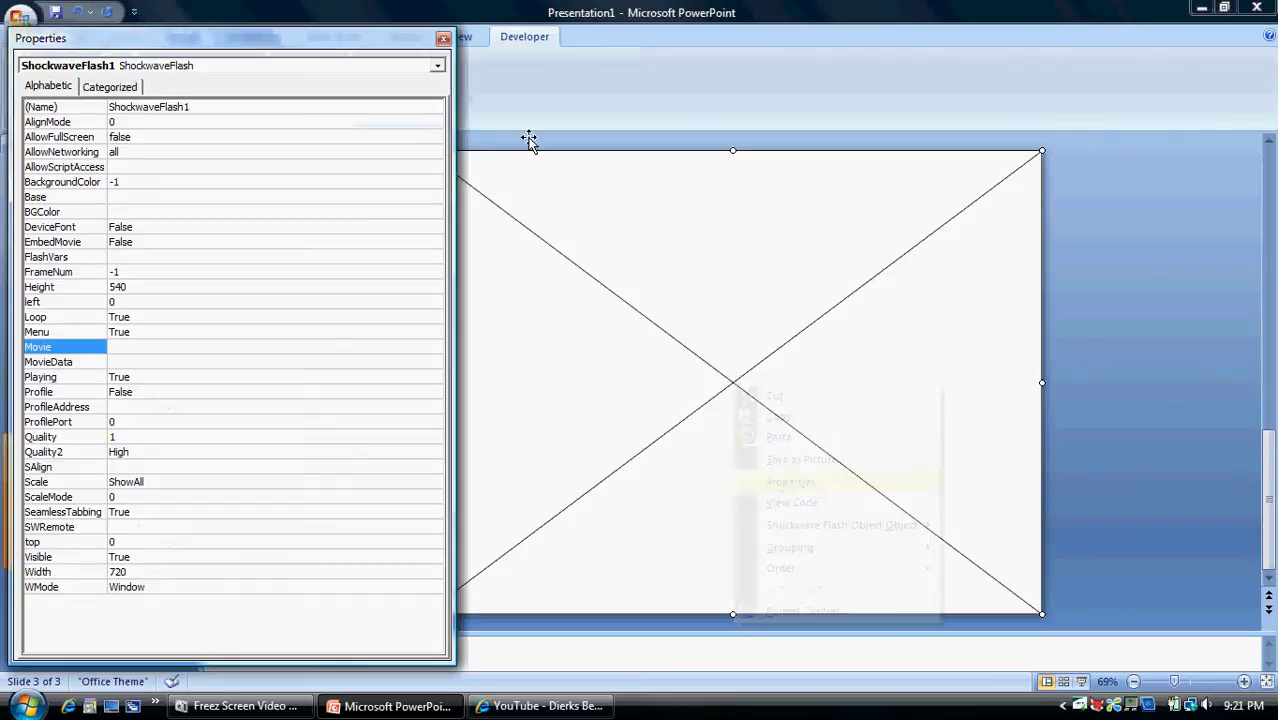
{"action": "left_click", "coordinate": [78, 246]}
{"action": "left_click", "coordinate": [434, 243]}
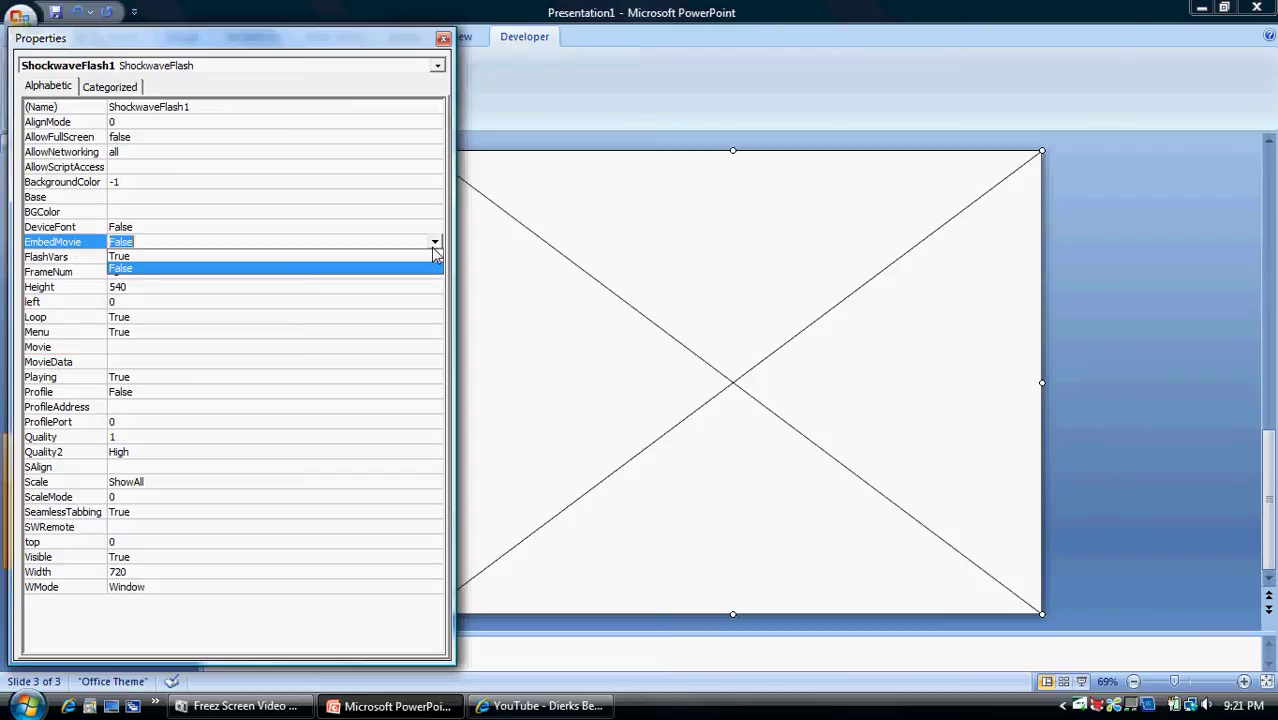
{"action": "left_click", "coordinate": [122, 256]}
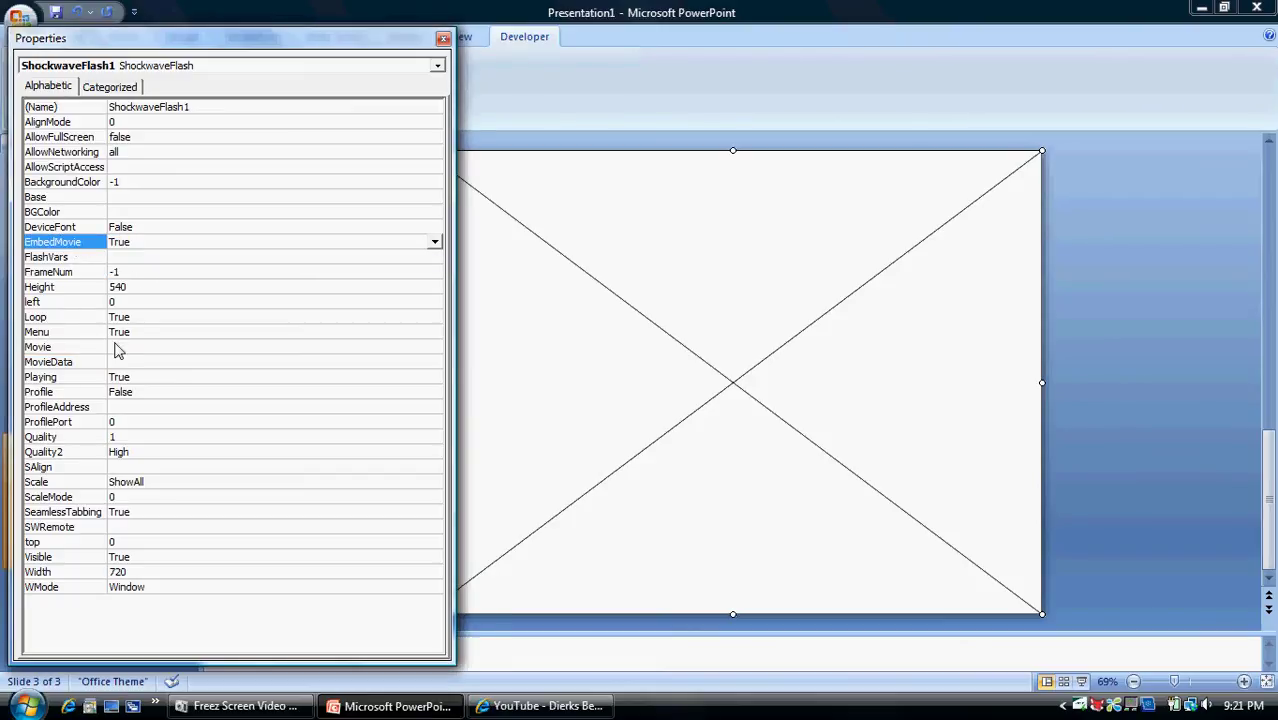
Copy the folder location of the Sideways SWF file on the desktop from its file properties.
{"action": "left_click", "coordinate": [118, 348]}
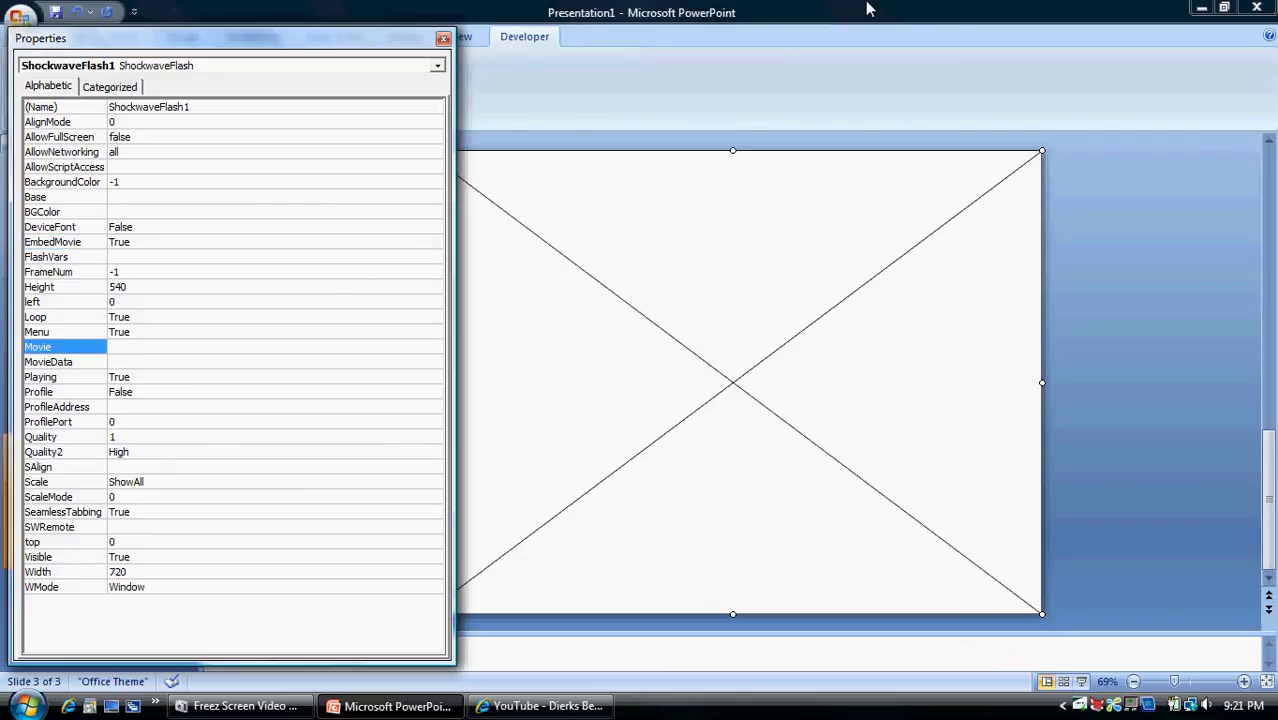
{"action": "key", "text": "super+d"}
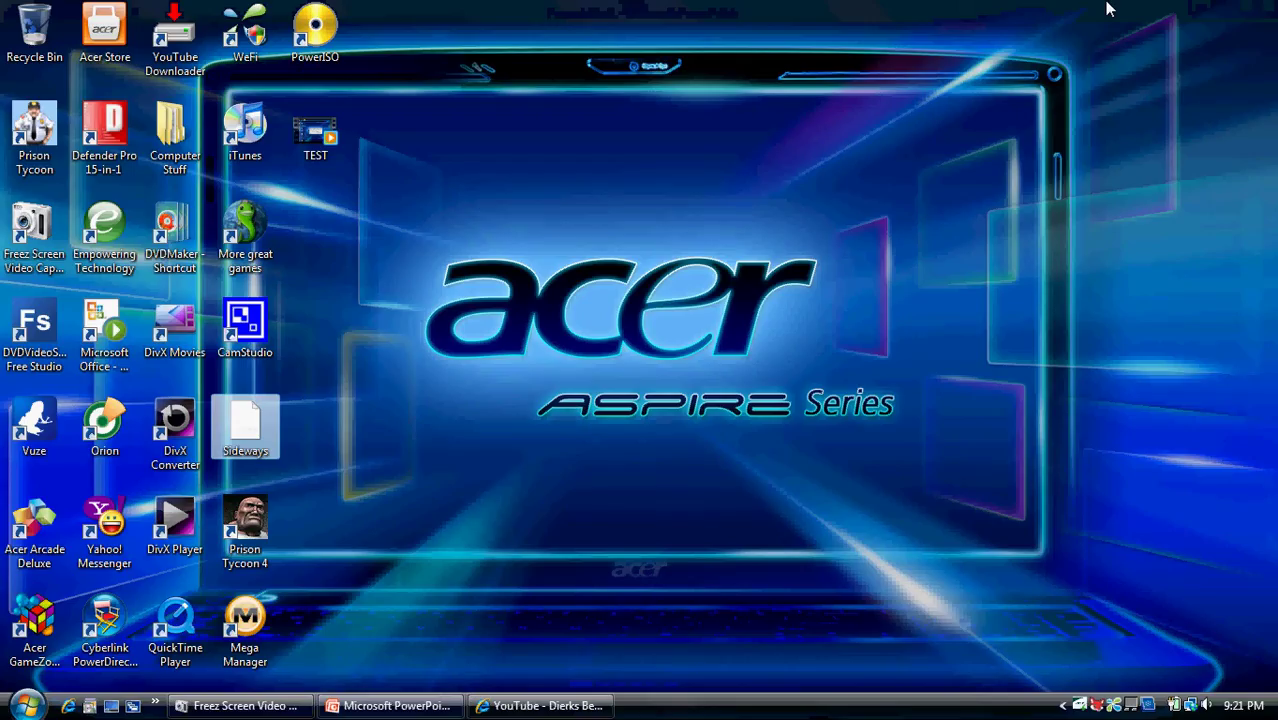
{"action": "right_click", "coordinate": [240, 430]}
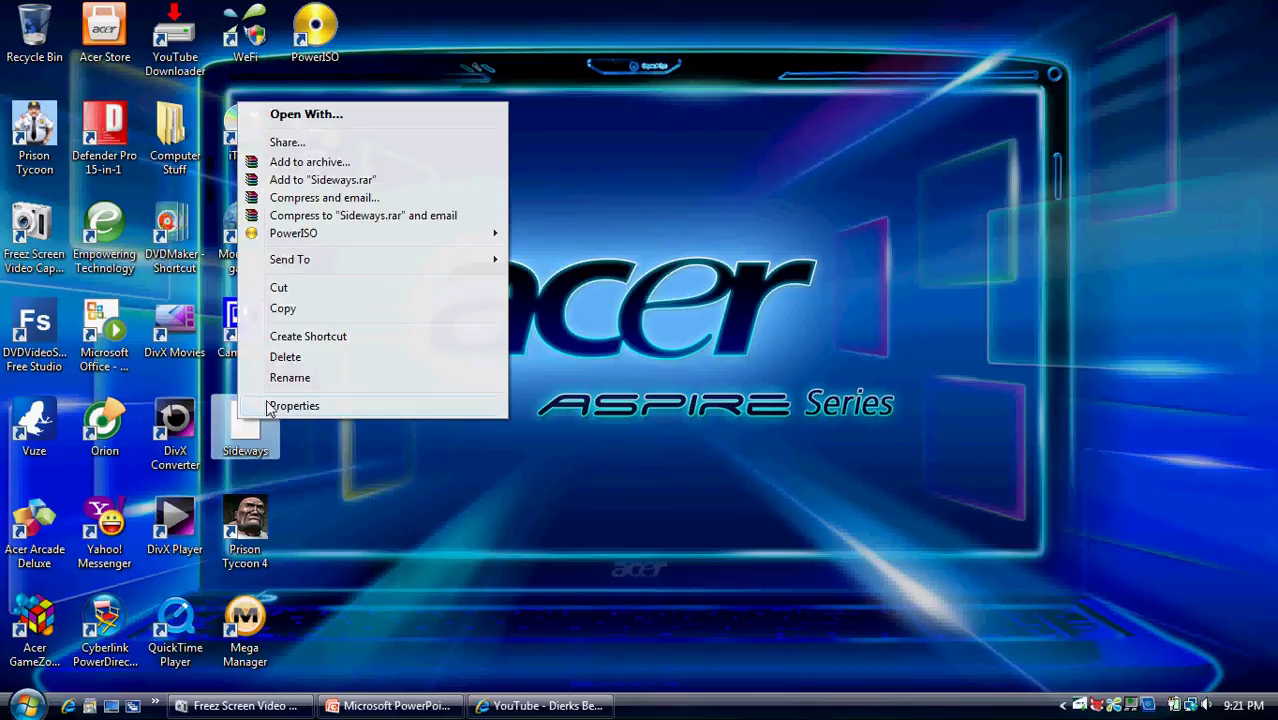
{"action": "left_click", "coordinate": [294, 406]}
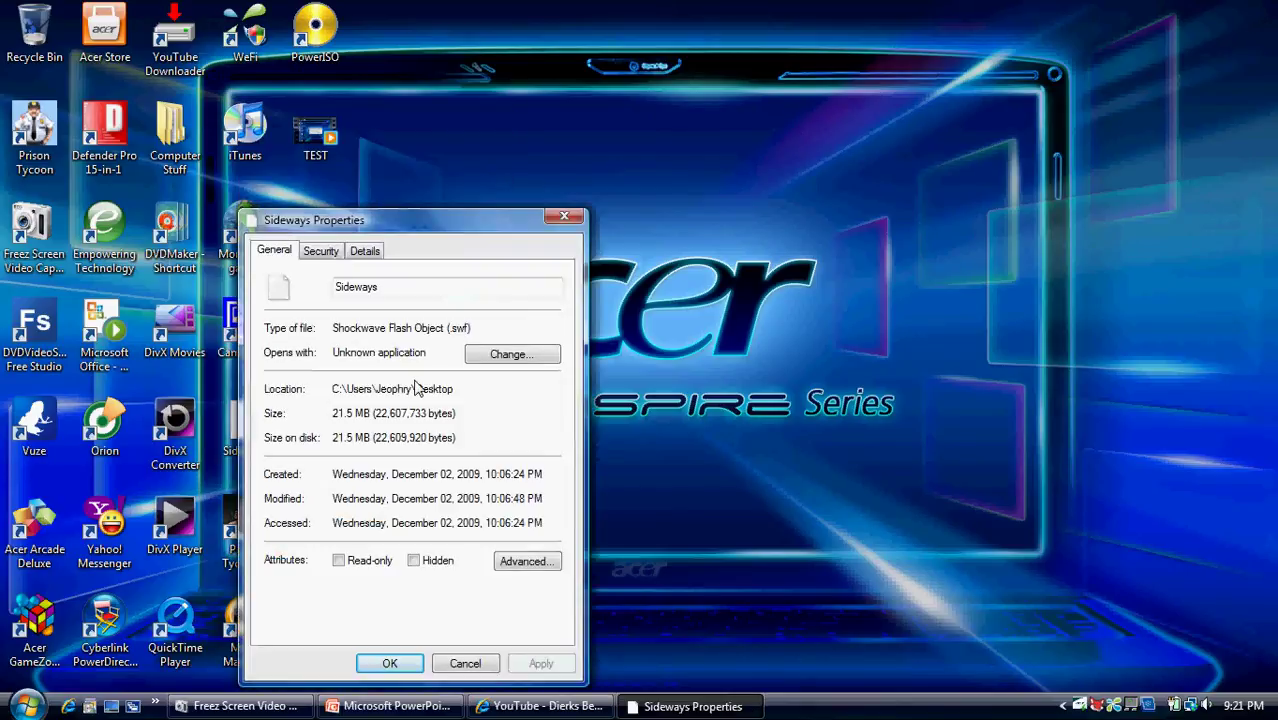
{"action": "left_click_drag", "start_coordinate": [457, 390], "coordinate": [330, 388]}
{"action": "key", "text": "ctrl+c"}
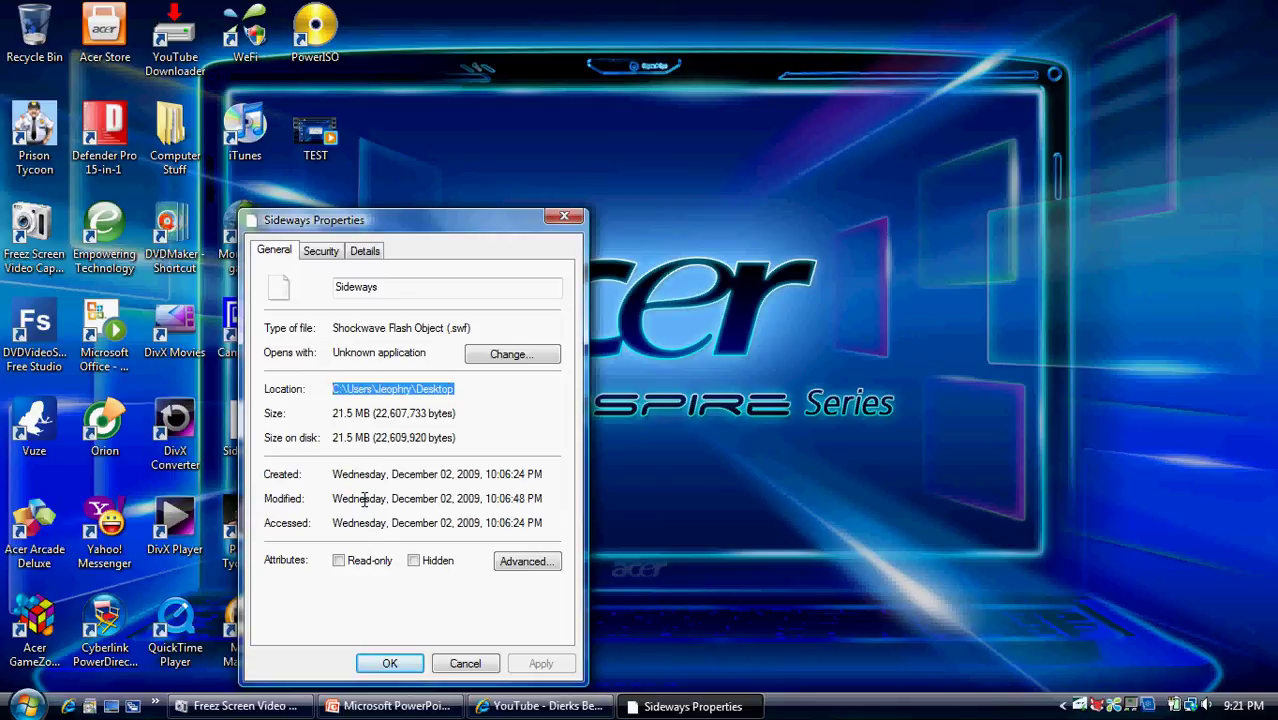
Back in PowerPoint, paste the folder path as the Flash object's Movie value, append "\Sideways.swf", and close the properties.
{"action": "left_click", "coordinate": [414, 712]}
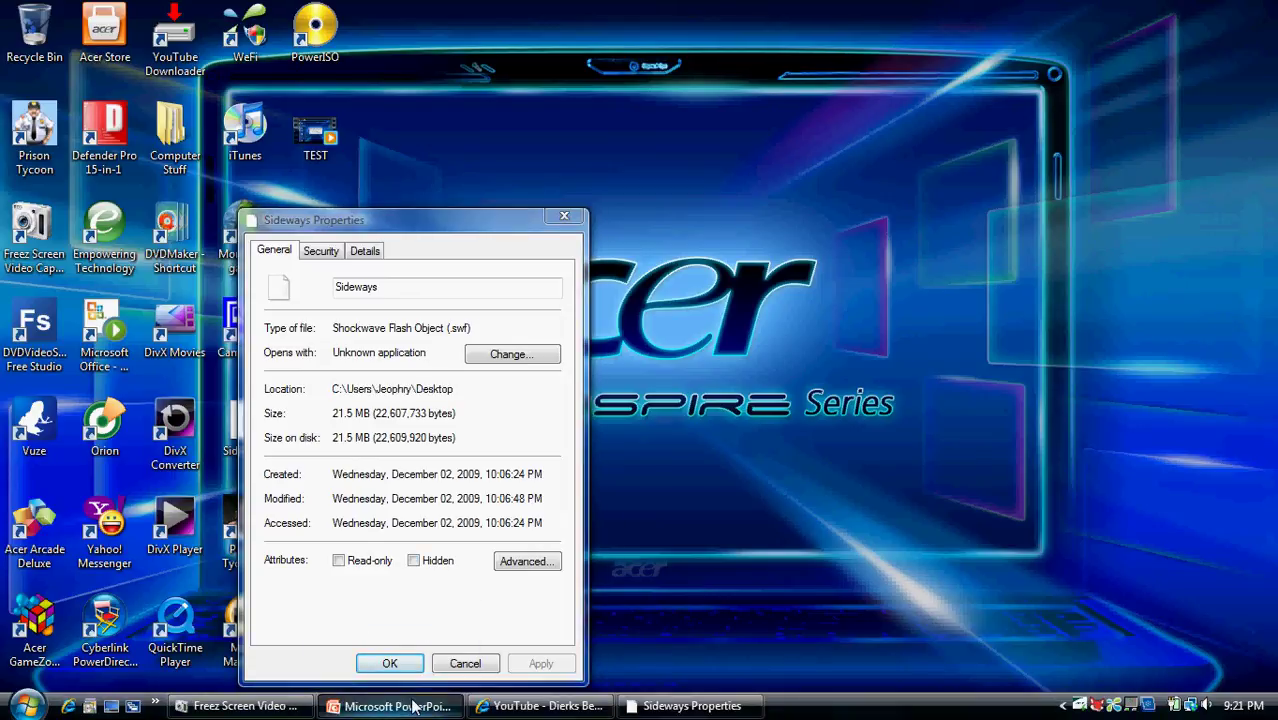
{"action": "left_click", "coordinate": [157, 345]}
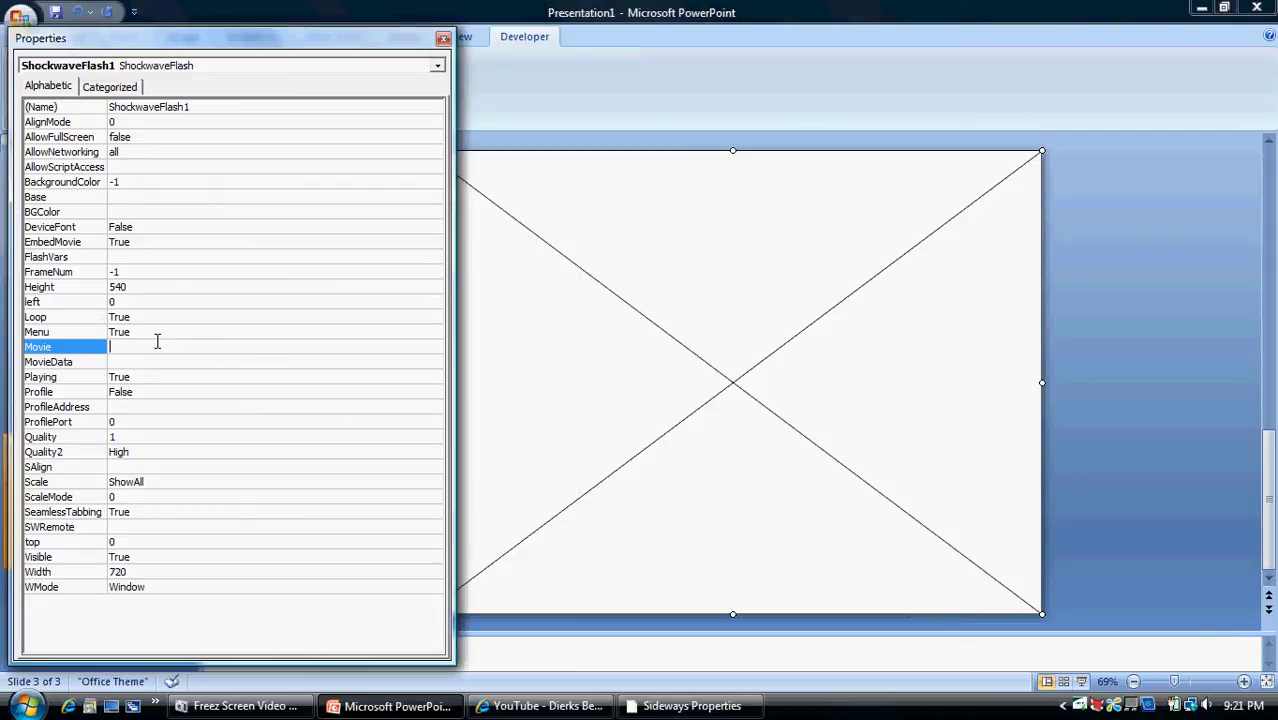
{"action": "key", "text": "ctrl+v"}
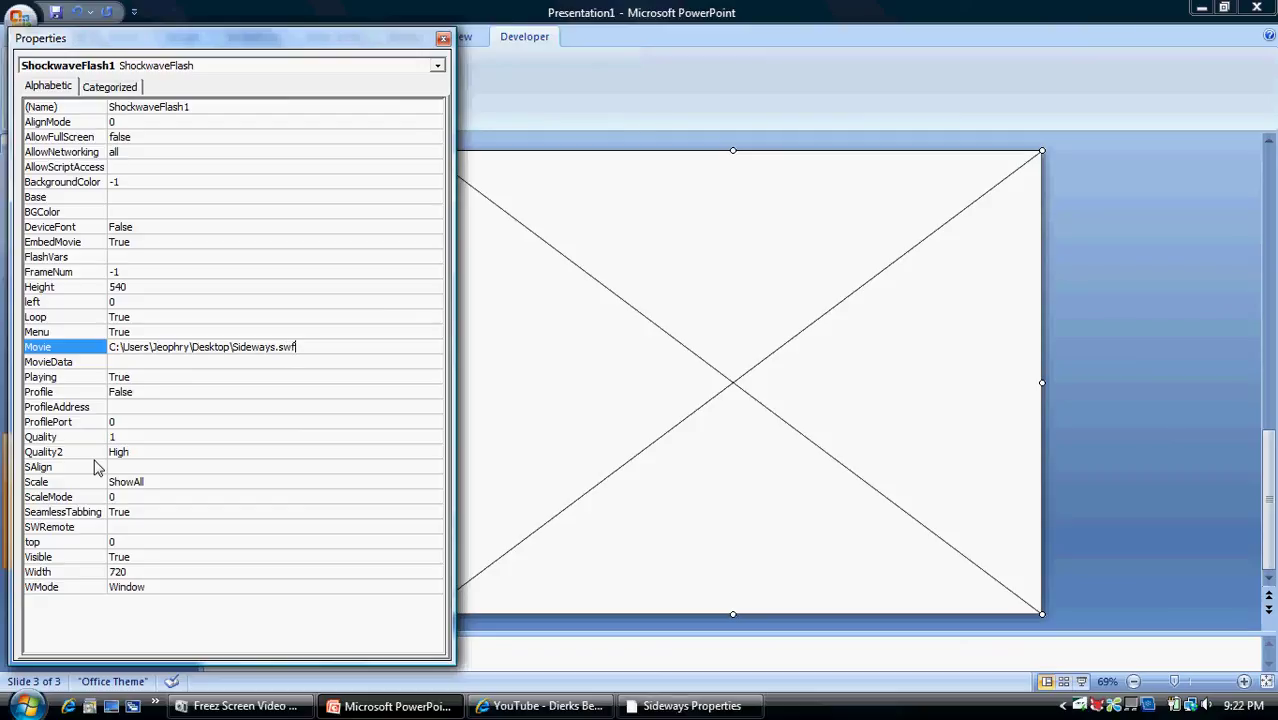
{"action": "left_click", "coordinate": [443, 38]}
Switch between slide 3 and the title slide to check the embedded SWF file.
{"action": "left_click", "coordinate": [112, 192]}
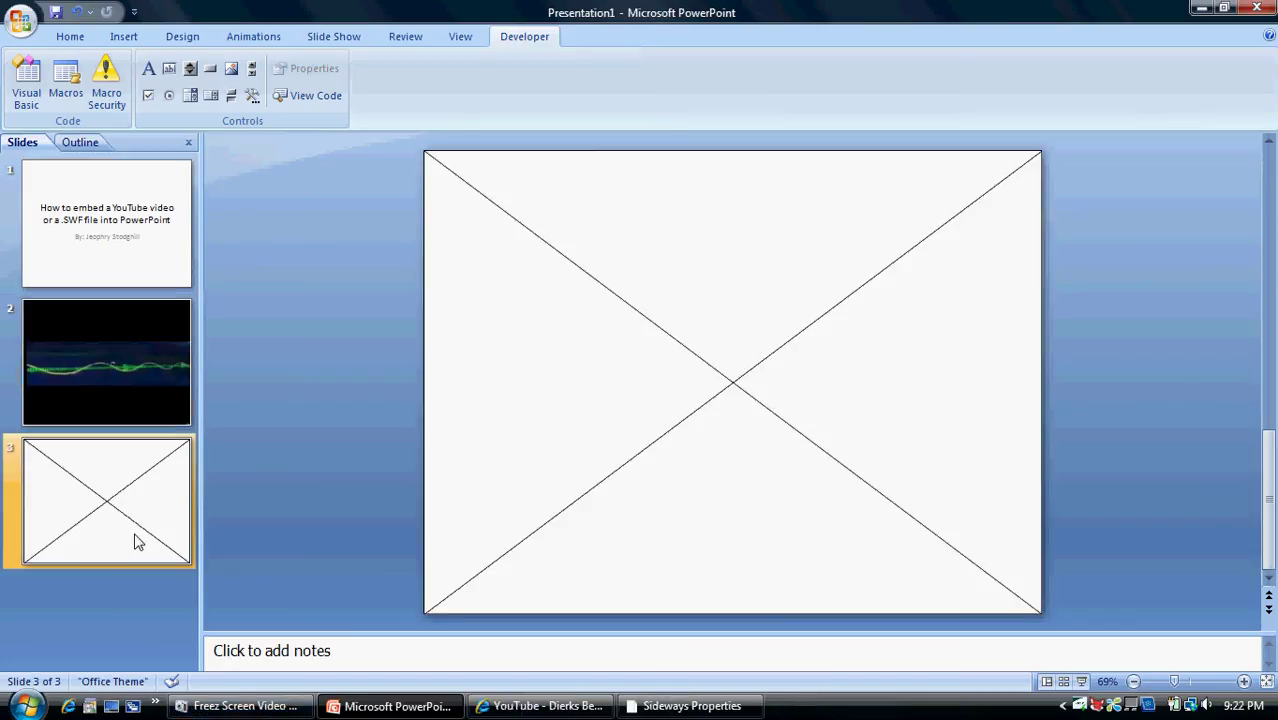
{"action": "left_click", "coordinate": [126, 272]}
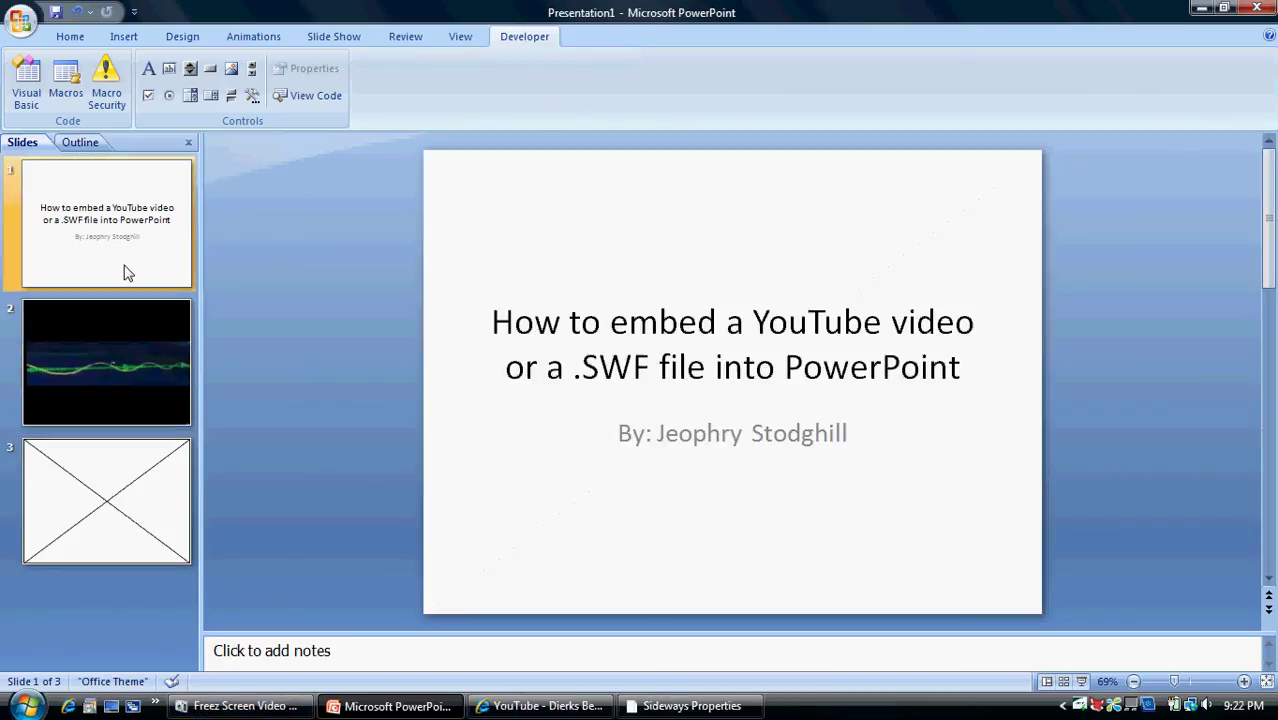